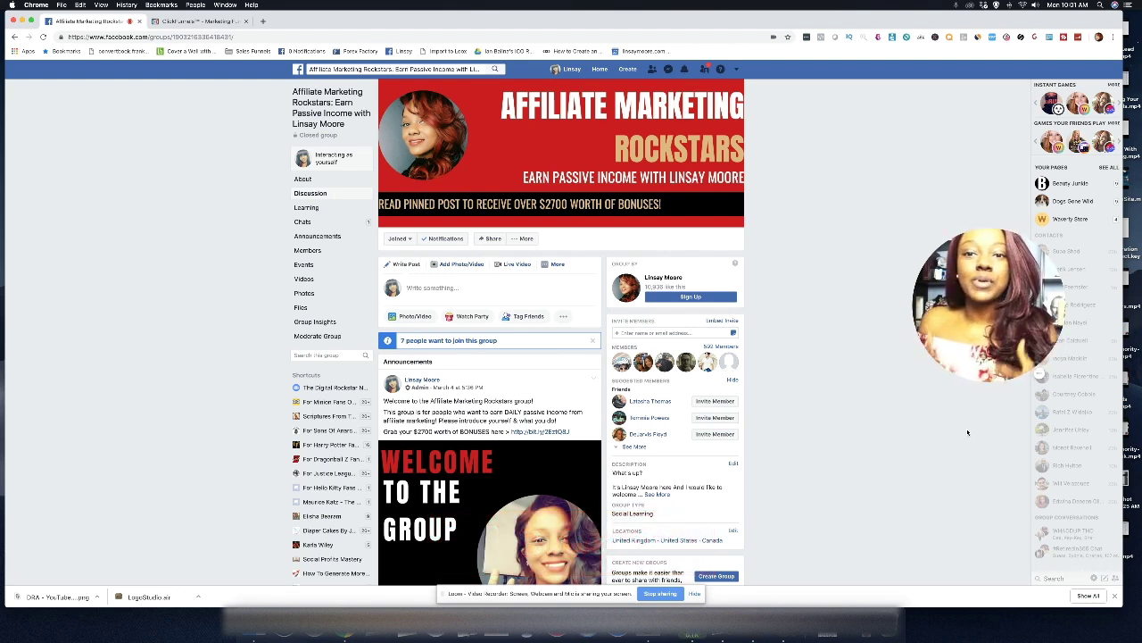
{"action": "left_click", "coordinate": [695, 595]}
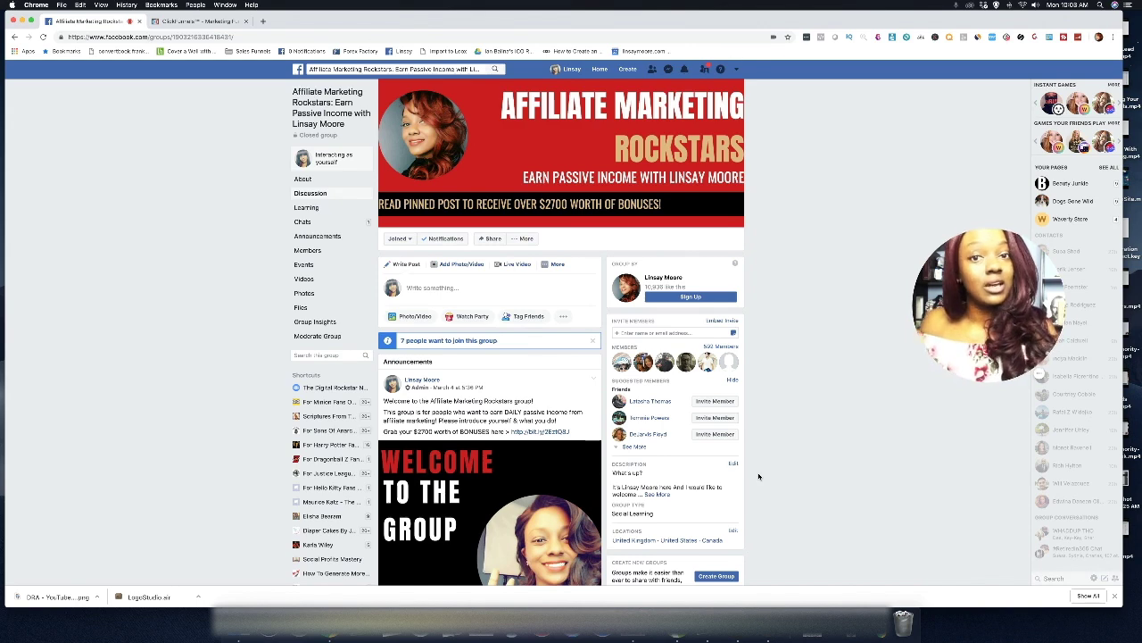
Switch to ClickFunnels and build a classic funnel named Test with the Collect Emails goal
{"action": "left_click", "coordinate": [204, 21]}
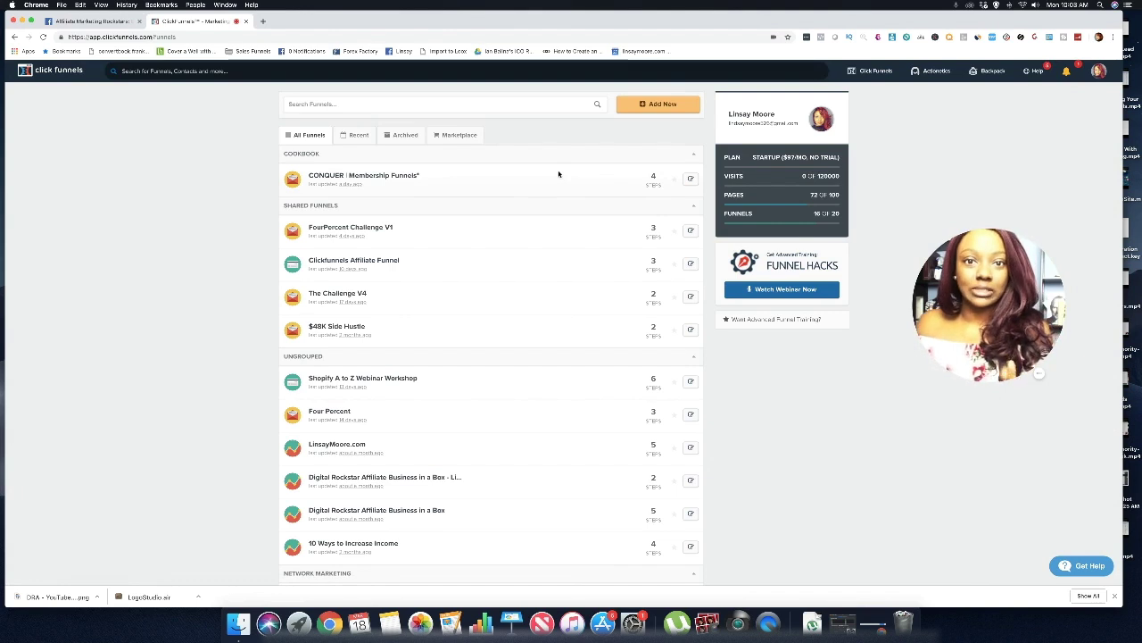
{"action": "left_click", "coordinate": [660, 109]}
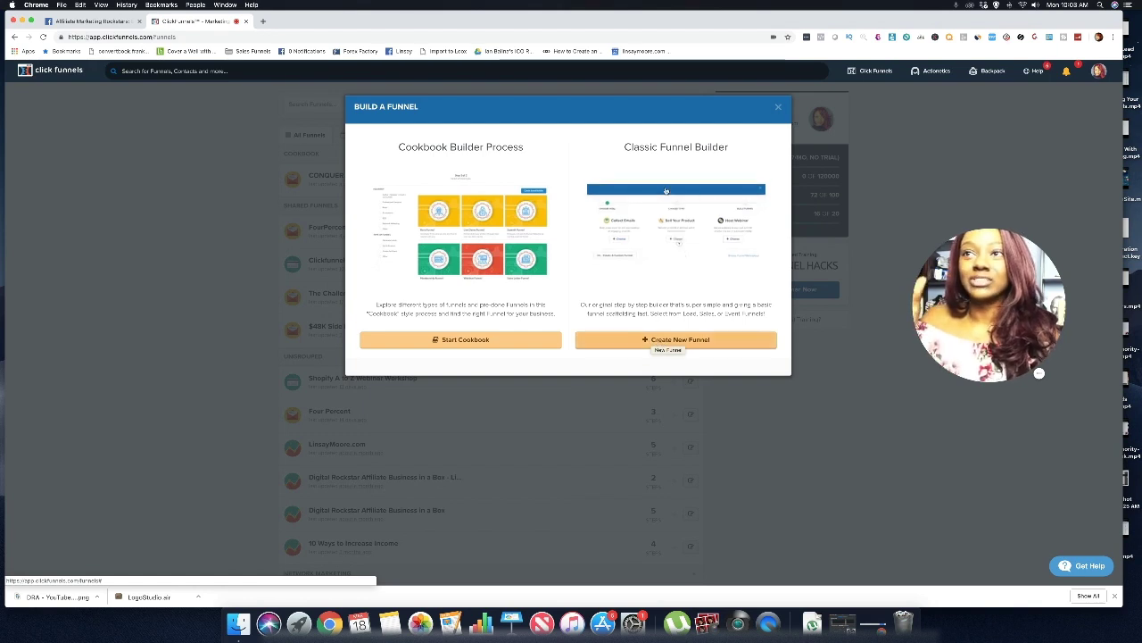
{"action": "left_click", "coordinate": [672, 340]}
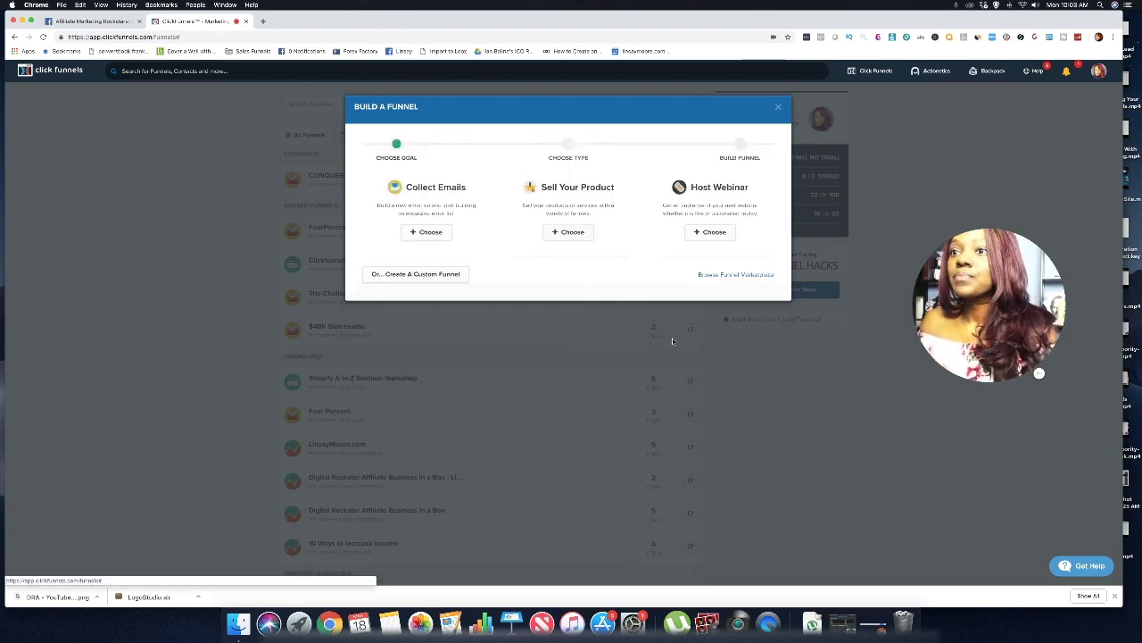
{"action": "left_click", "coordinate": [428, 236]}
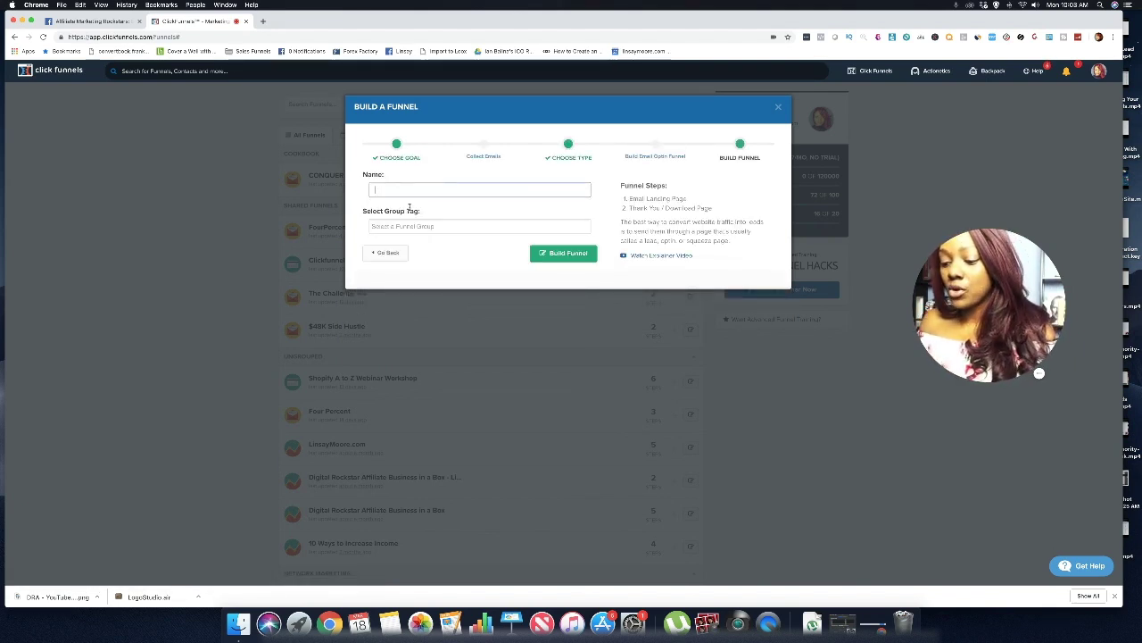
{"action": "type", "text": "Test"}
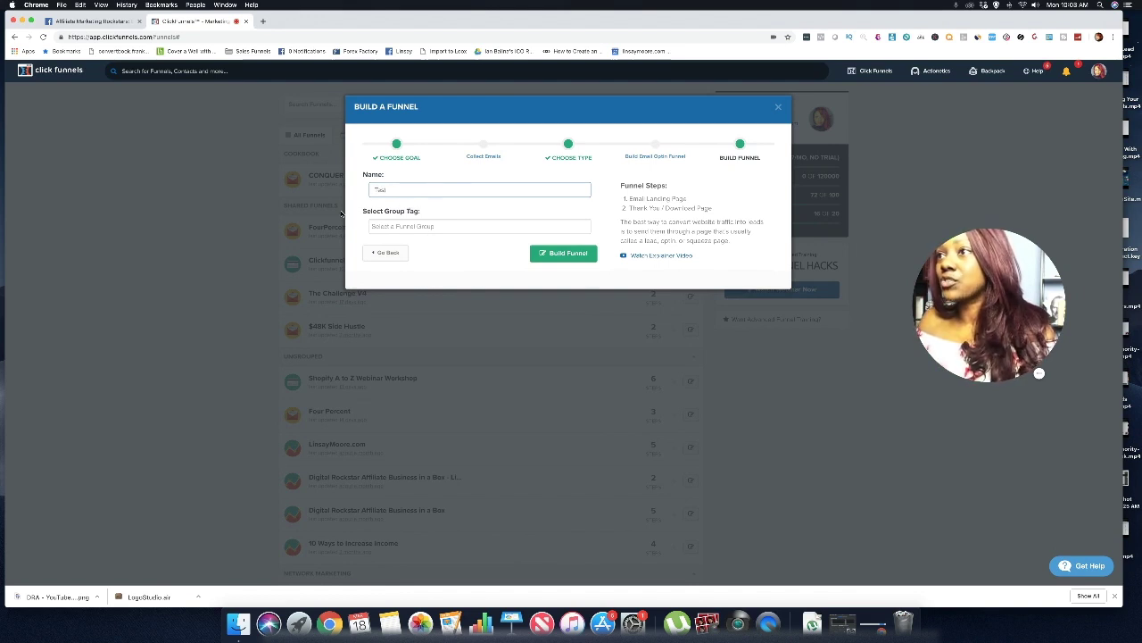
{"action": "left_click", "coordinate": [560, 253]}
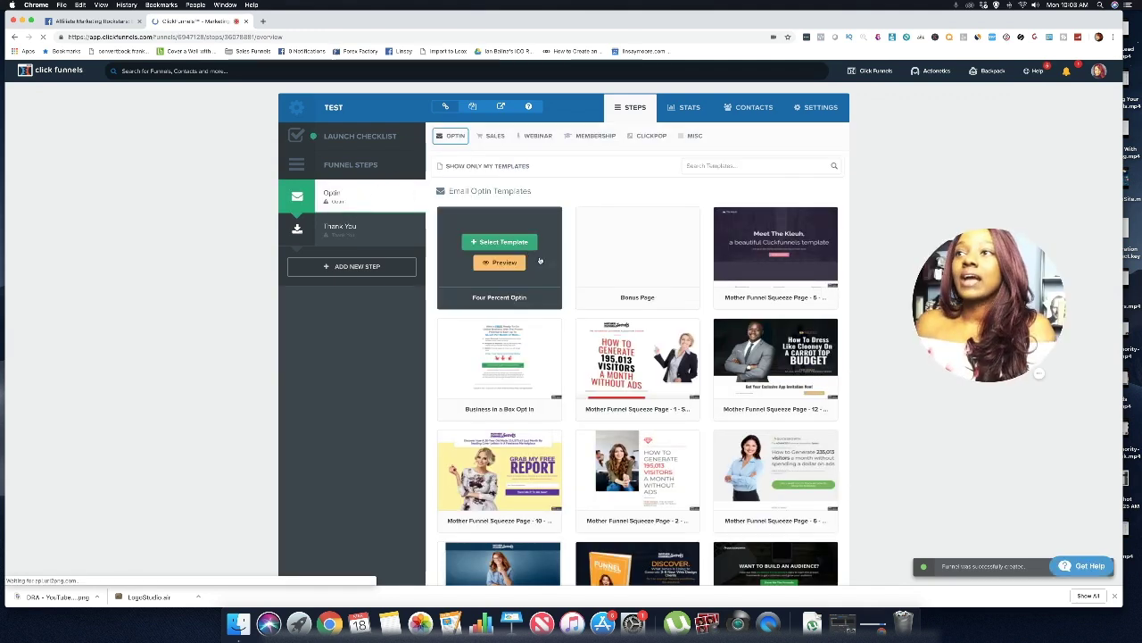
Browse the email optin templates, select Super Clean Optin for the Optin step, and open the page for editing
{"action": "scroll", "coordinate": [712, 366], "scroll_direction": "down", "scroll_amount": 3}
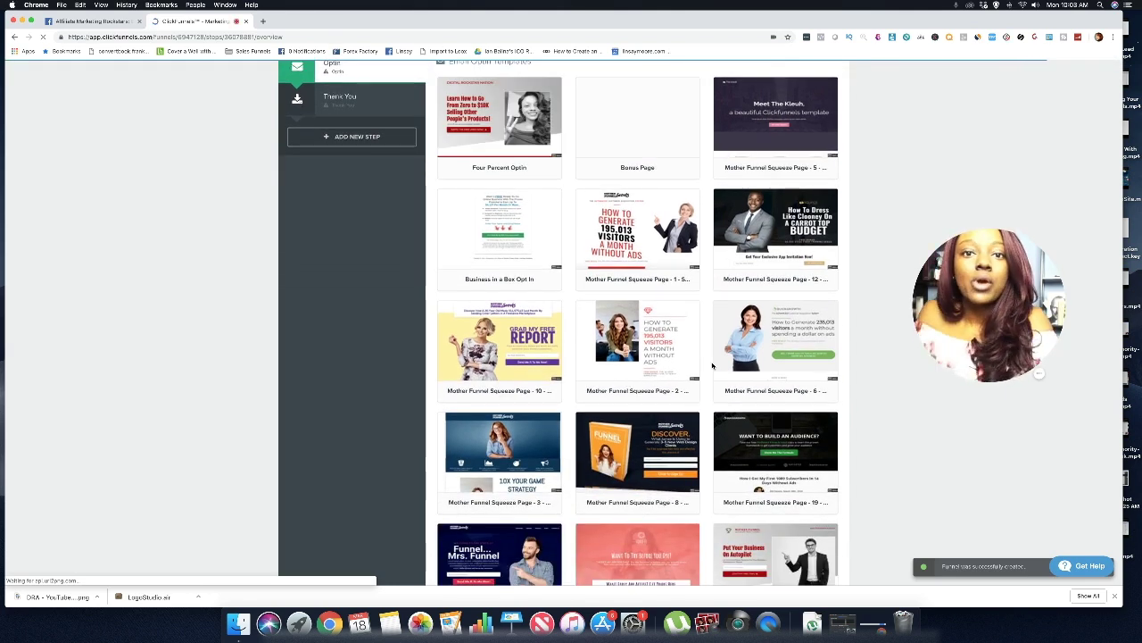
{"action": "mouse_move", "coordinate": [641, 280]}
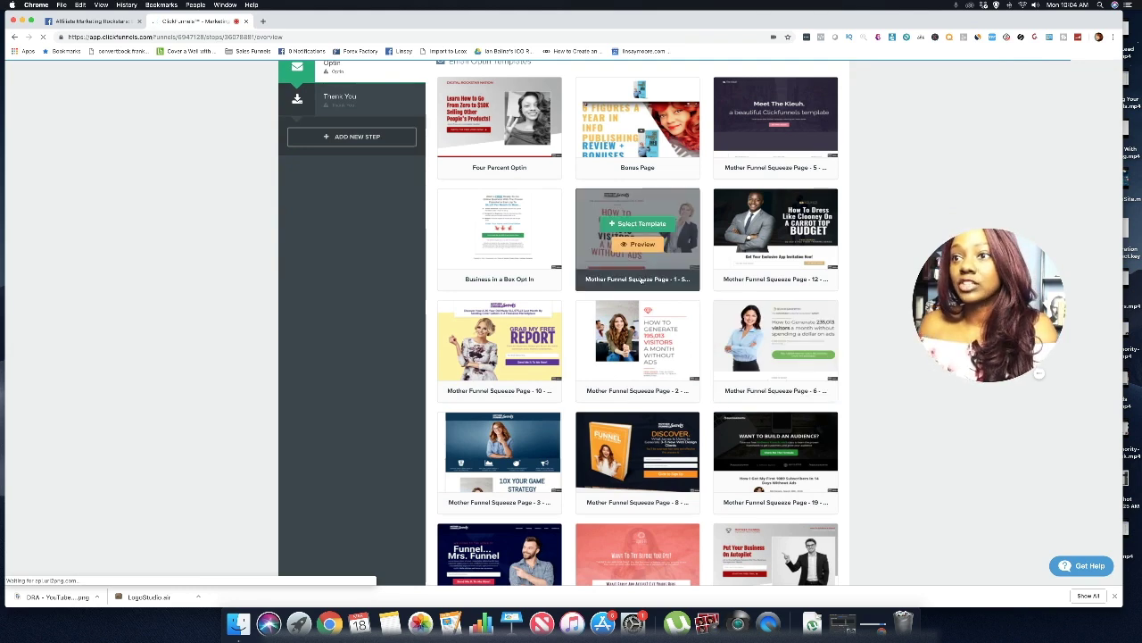
{"action": "scroll", "coordinate": [640, 280], "scroll_direction": "down", "scroll_amount": 3}
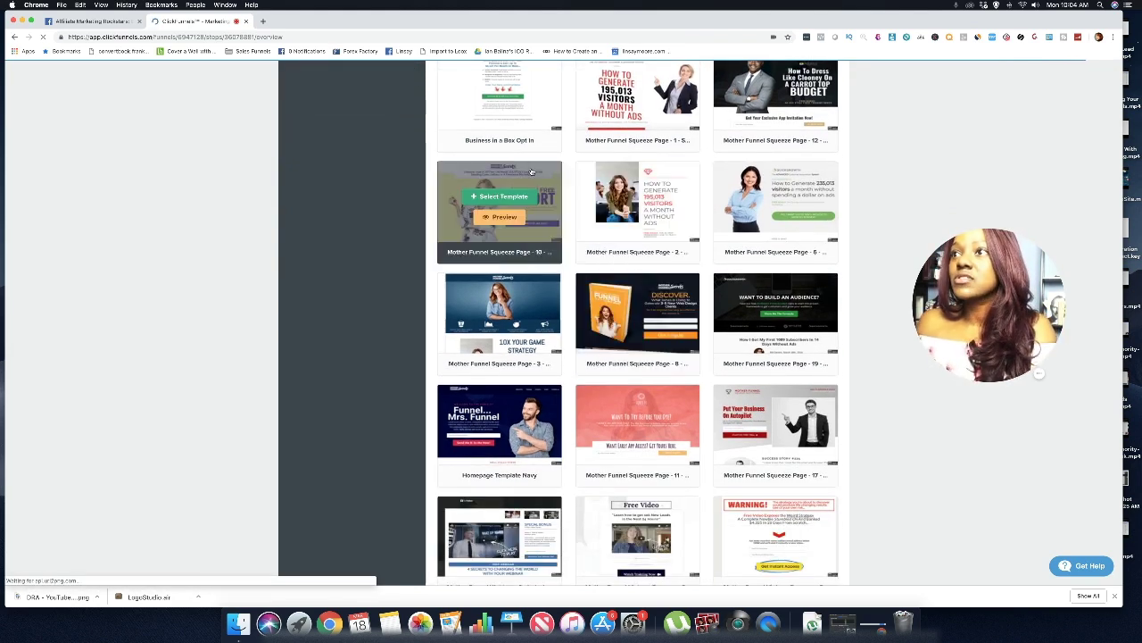
{"action": "mouse_move", "coordinate": [754, 128]}
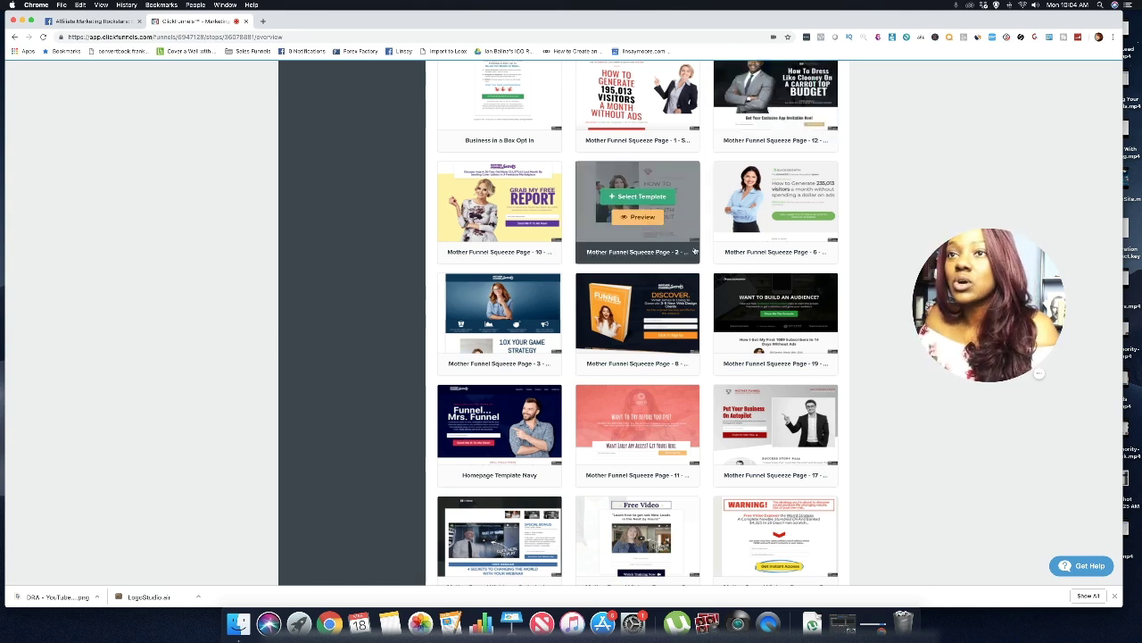
{"action": "scroll", "coordinate": [695, 251], "scroll_direction": "down", "scroll_amount": 3}
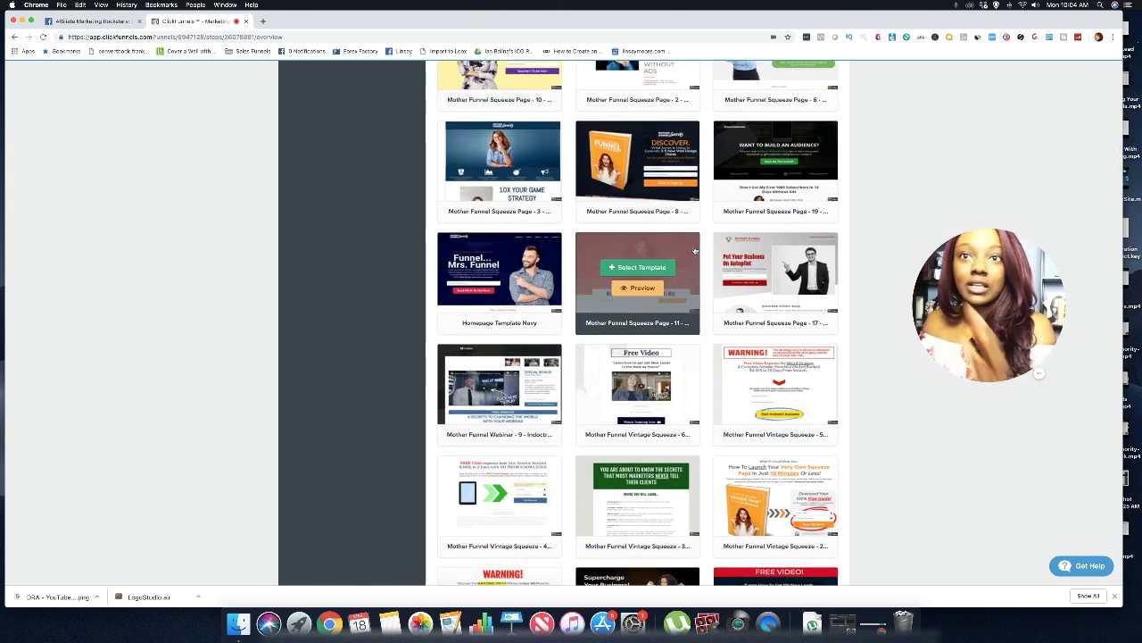
{"action": "scroll", "coordinate": [663, 330], "scroll_direction": "down", "scroll_amount": 3}
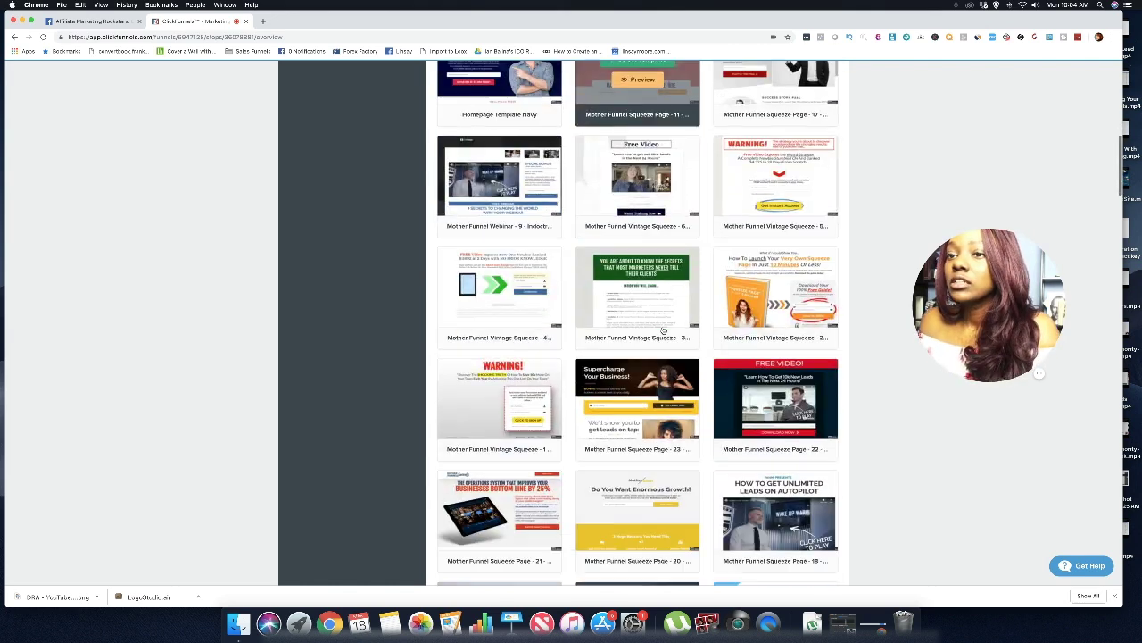
{"action": "scroll", "coordinate": [662, 331], "scroll_direction": "down", "scroll_amount": 3}
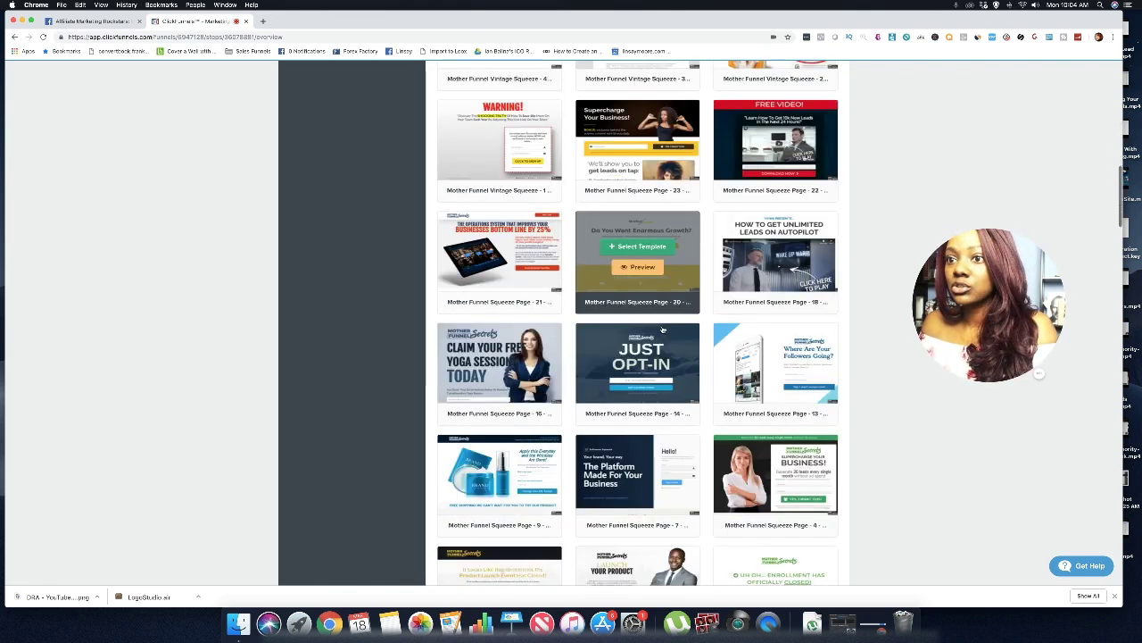
{"action": "scroll", "coordinate": [662, 330], "scroll_direction": "down", "scroll_amount": 2}
{"action": "scroll", "coordinate": [662, 331], "scroll_direction": "down", "scroll_amount": 2}
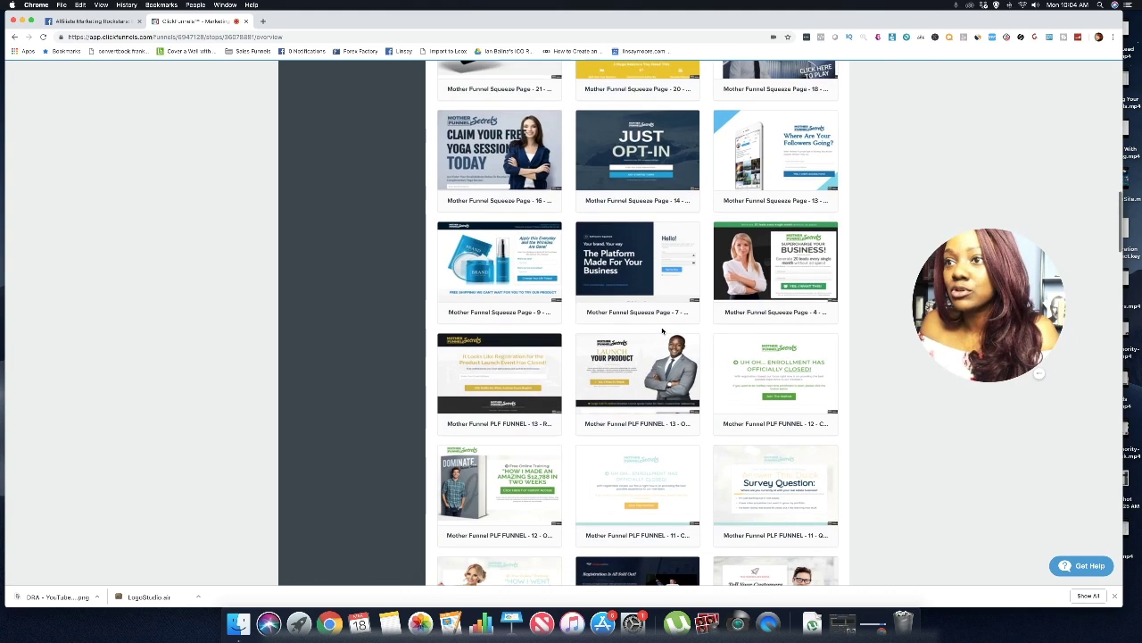
{"action": "scroll", "coordinate": [662, 330], "scroll_direction": "down", "scroll_amount": 3}
{"action": "scroll", "coordinate": [662, 331], "scroll_direction": "down", "scroll_amount": 6}
{"action": "scroll", "coordinate": [662, 332], "scroll_direction": "down", "scroll_amount": 5}
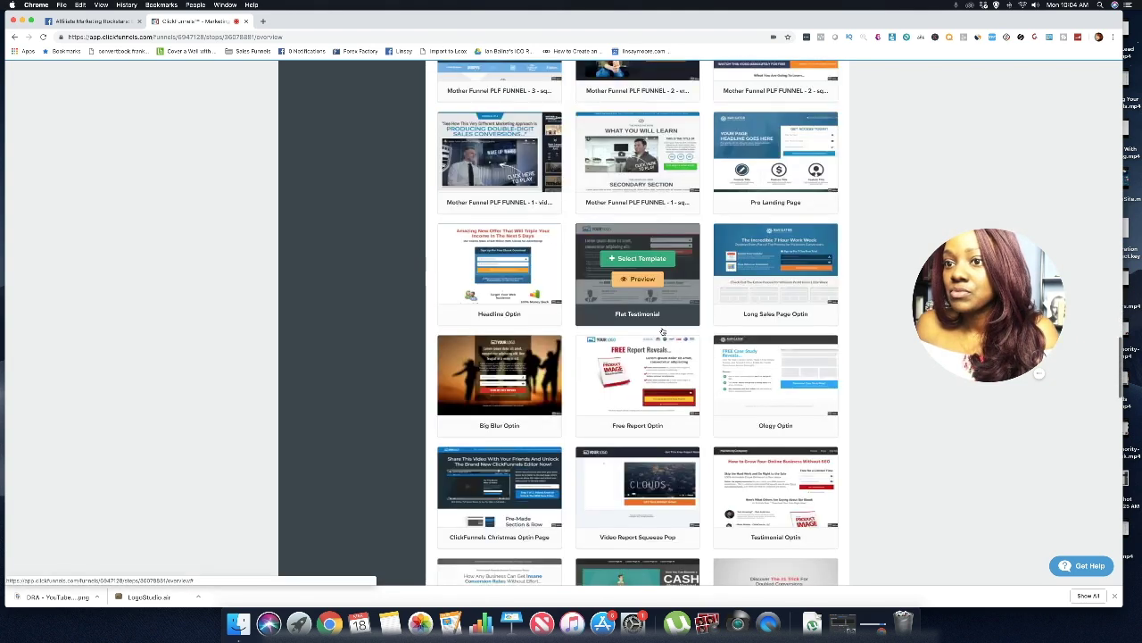
{"action": "scroll", "coordinate": [662, 332], "scroll_direction": "down", "scroll_amount": 3}
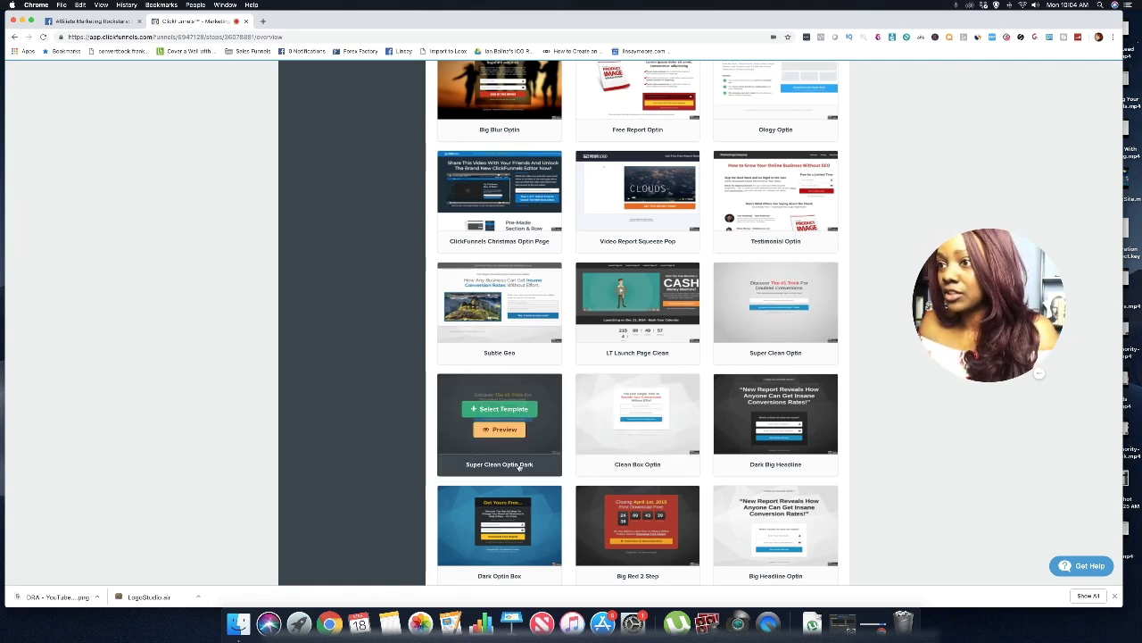
{"action": "scroll", "coordinate": [645, 397], "scroll_direction": "down", "scroll_amount": 1}
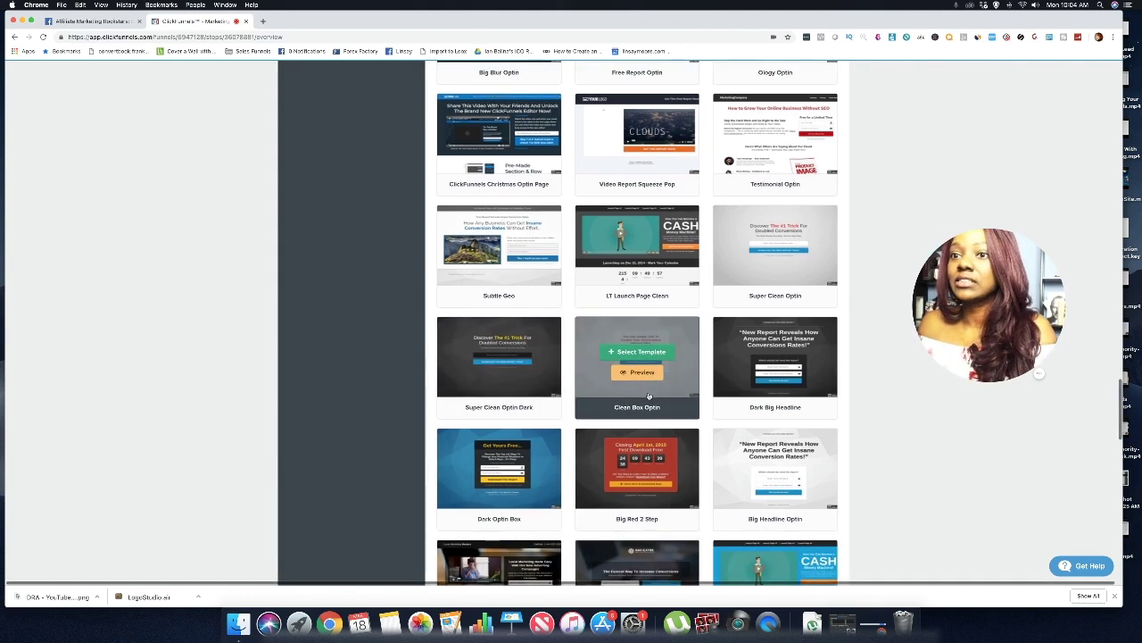
{"action": "scroll", "coordinate": [719, 313], "scroll_direction": "up", "scroll_amount": 1}
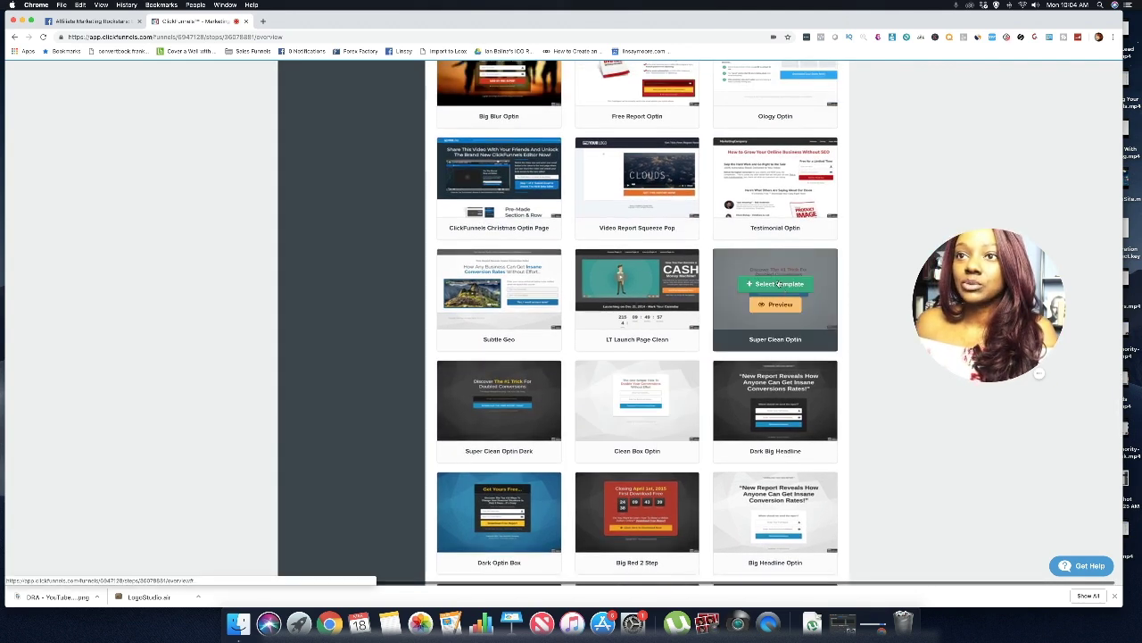
{"action": "left_click", "coordinate": [779, 284]}
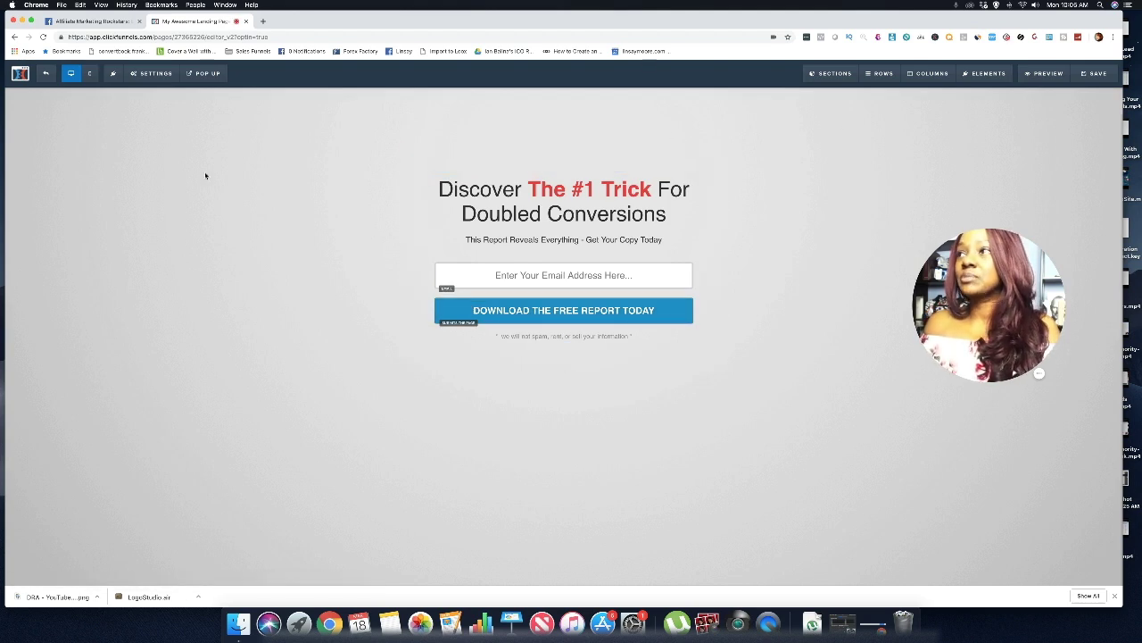
{"action": "left_click", "coordinate": [153, 77]}
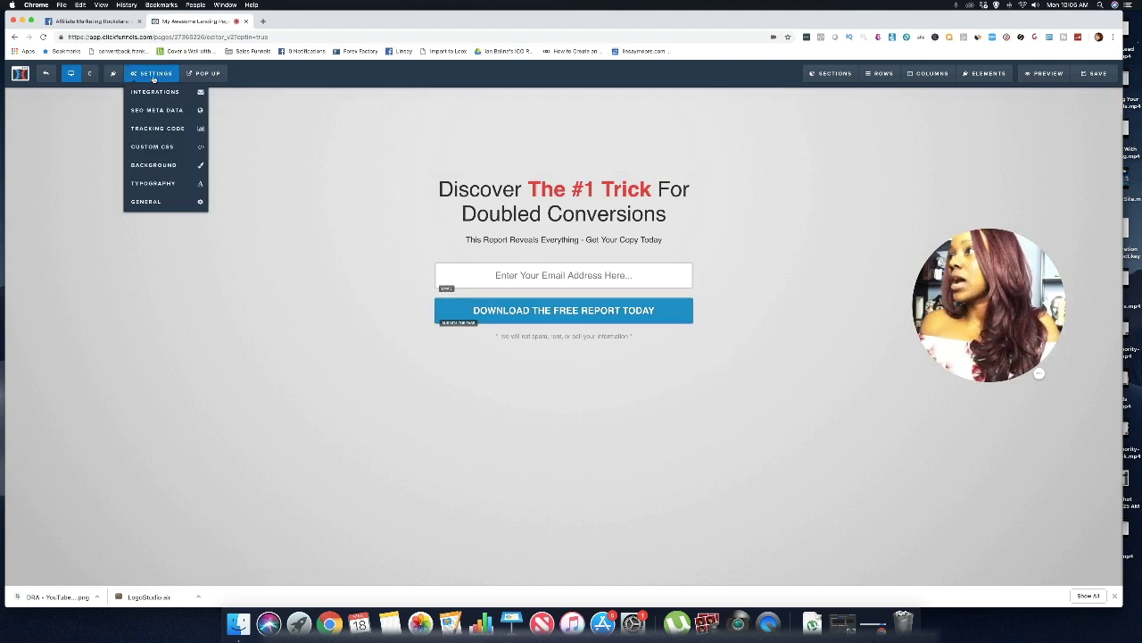
{"action": "left_click", "coordinate": [153, 165]}
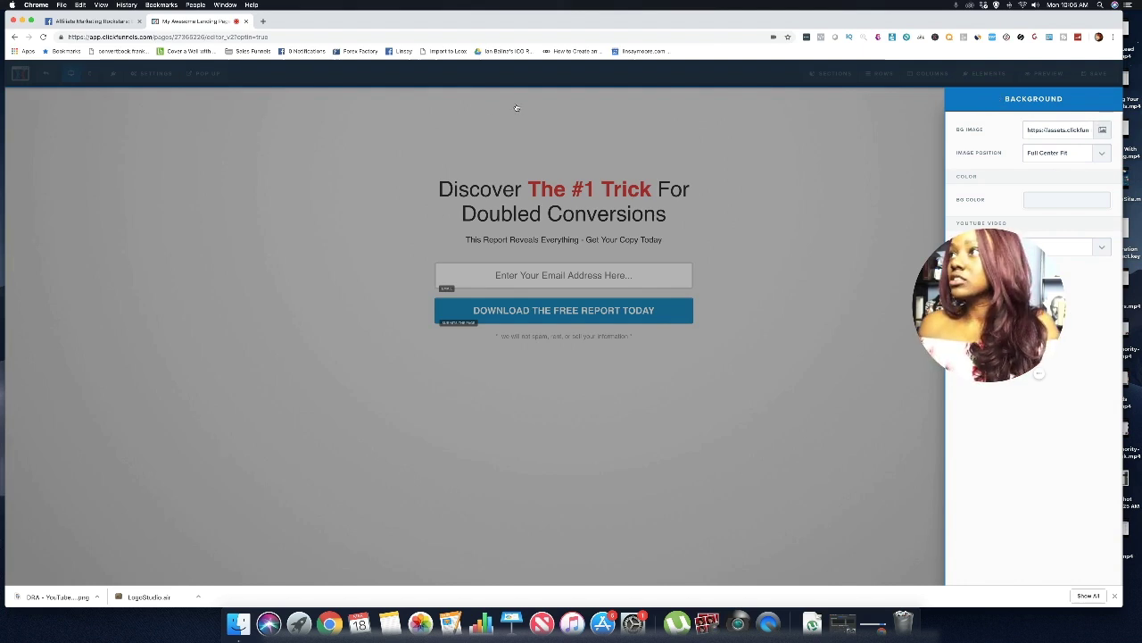
{"action": "left_click", "coordinate": [479, 122]}
Remove the background image from the landing page by clearing its image URL in the background settings
{"action": "left_click", "coordinate": [159, 75]}
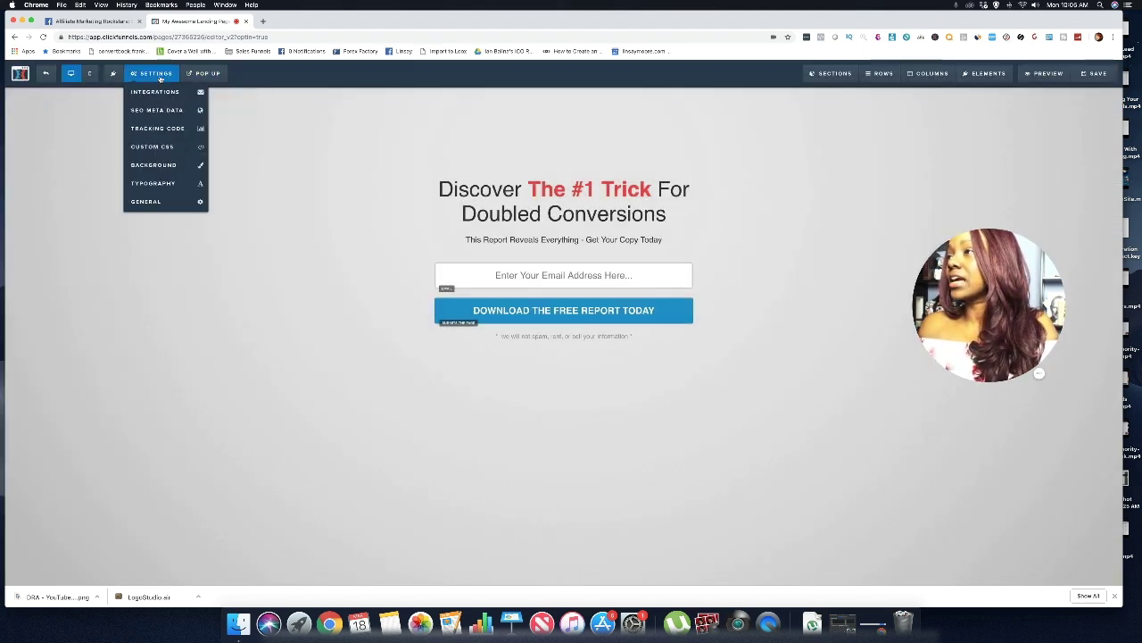
{"action": "left_click", "coordinate": [196, 164]}
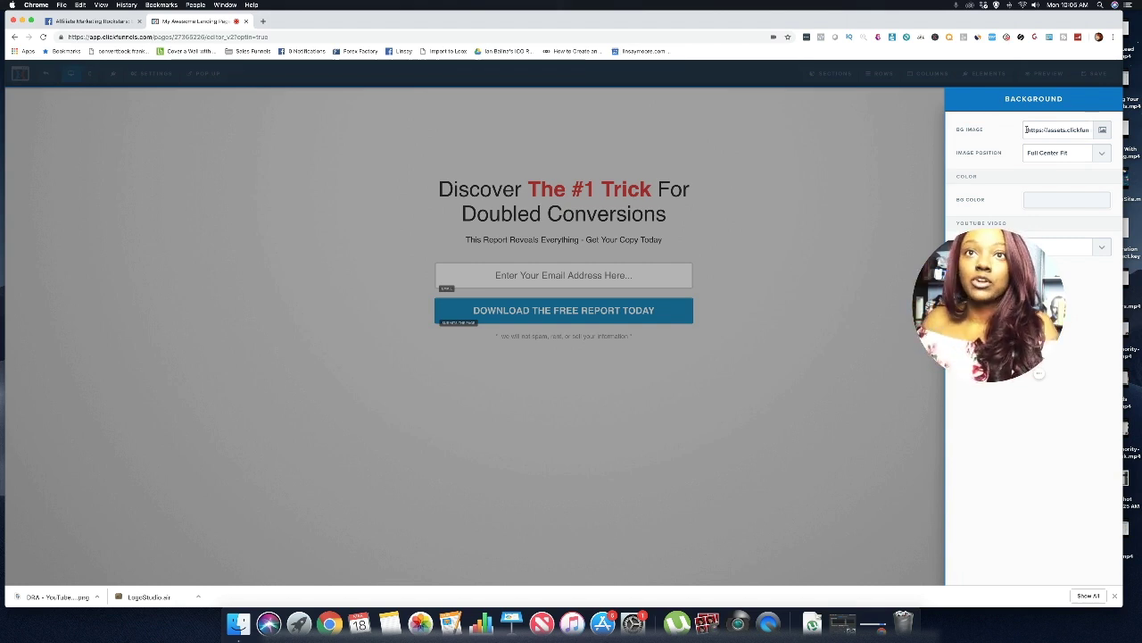
{"action": "left_click_drag", "start_coordinate": [1026, 129], "coordinate": [1115, 137]}
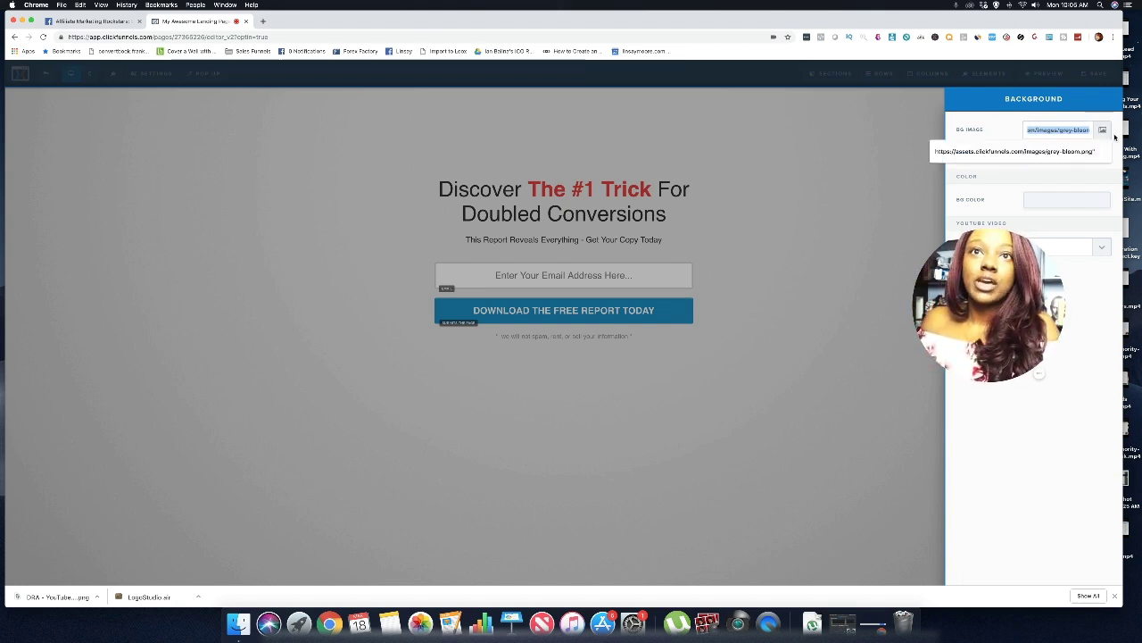
{"action": "left_click", "coordinate": [972, 143]}
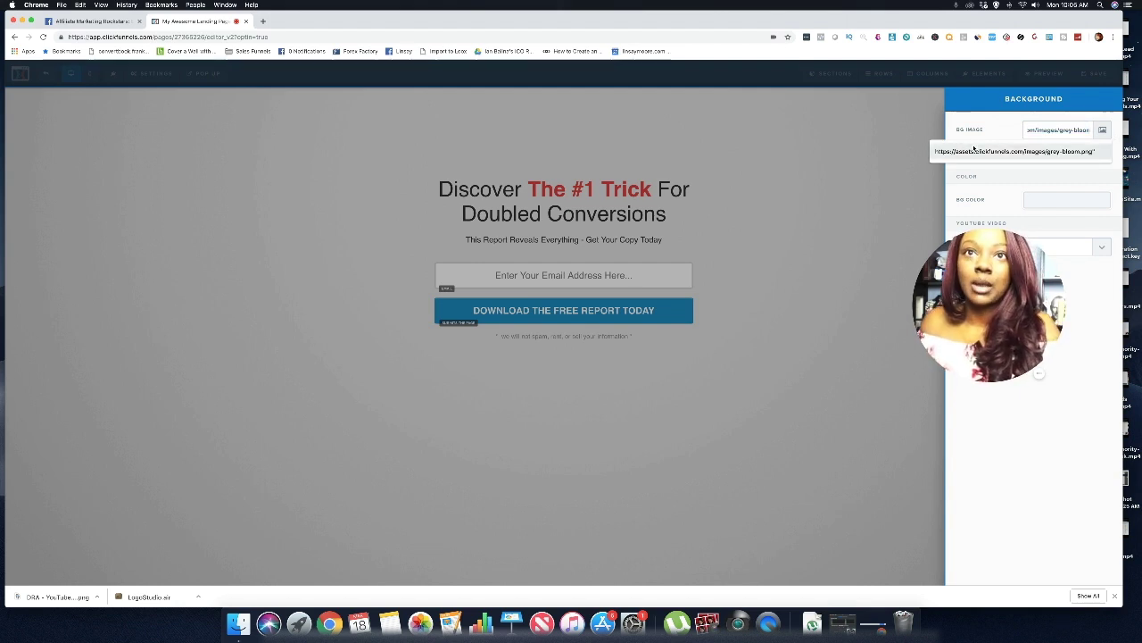
{"action": "left_click", "coordinate": [1026, 131]}
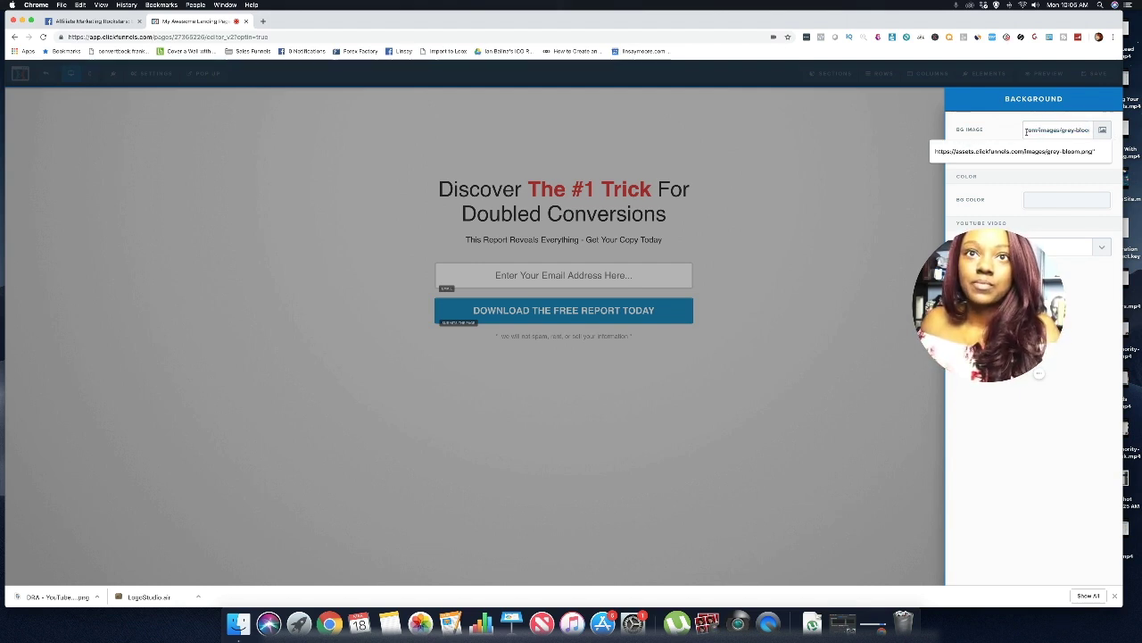
{"action": "key", "text": "Home"}
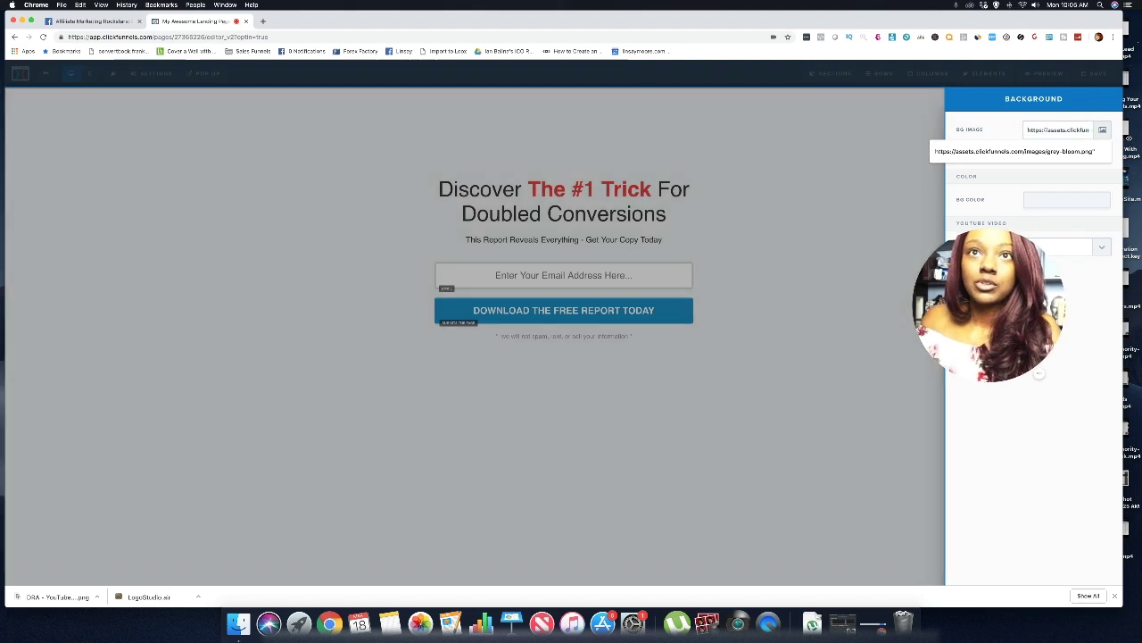
{"action": "key", "text": "super+a"}
{"action": "key", "text": "BackSpace"}
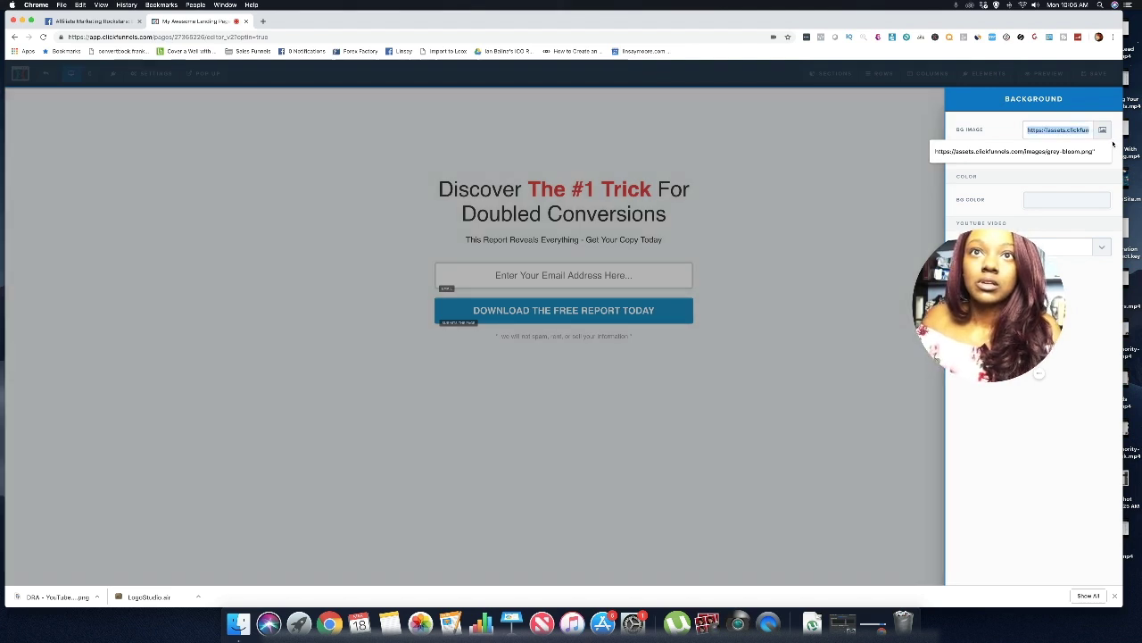
Set the landing page's background color to white and close the background settings
{"action": "left_click", "coordinate": [1063, 177]}
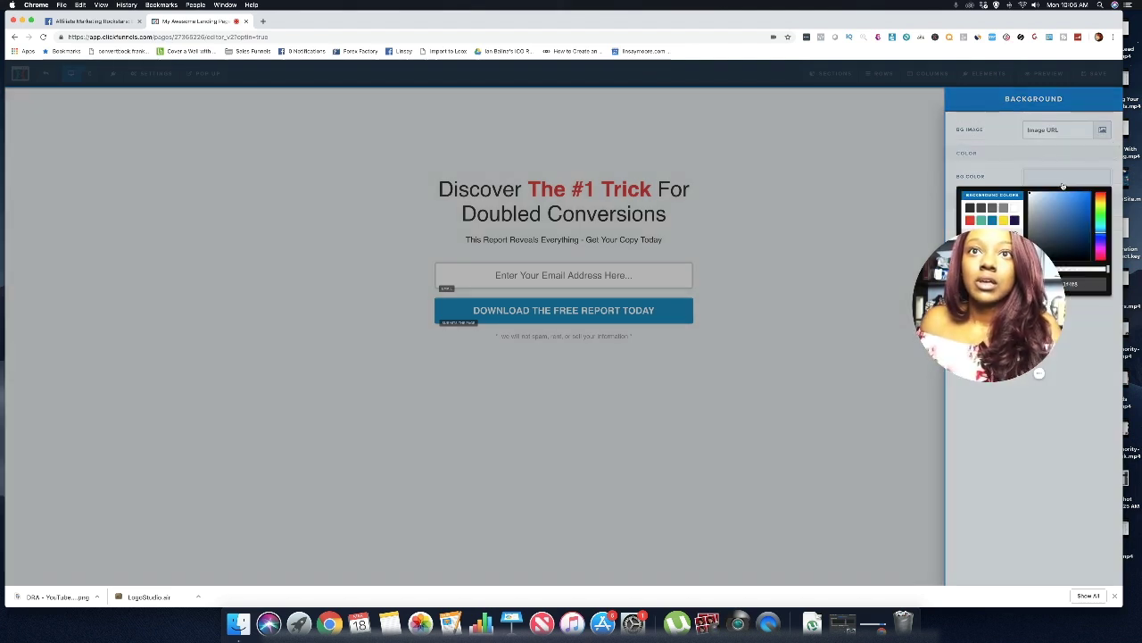
{"action": "left_click", "coordinate": [1014, 208]}
{"action": "left_click", "coordinate": [783, 211]}
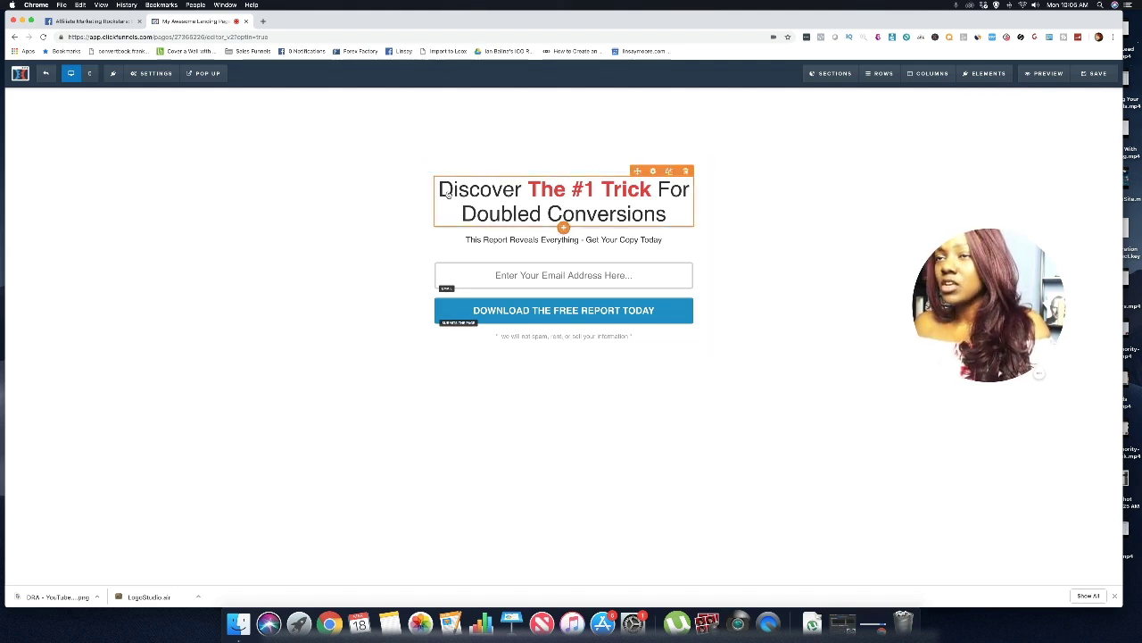
Clear all of the existing text from the landing page's main headline
{"action": "left_click", "coordinate": [671, 211]}
{"action": "key", "text": "BackSpace"}
{"action": "key", "text": "BackSpace"}
{"action": "key", "text": "BackSpace"}
{"action": "key", "text": "BackSpace"}
{"action": "key", "text": "BackSpace"}
{"action": "key", "text": "BackSpace"}
{"action": "key", "text": "BackSpace"}
{"action": "key", "text": "BackSpace"}
{"action": "key", "text": "BackSpace"}
{"action": "key", "text": "BackSpace"}
{"action": "key", "text": "BackSpace"}
{"action": "key", "text": "BackSpace"}
{"action": "key", "text": "BackSpace"}
{"action": "key", "text": "BackSpace"}
{"action": "key", "text": "BackSpace"}
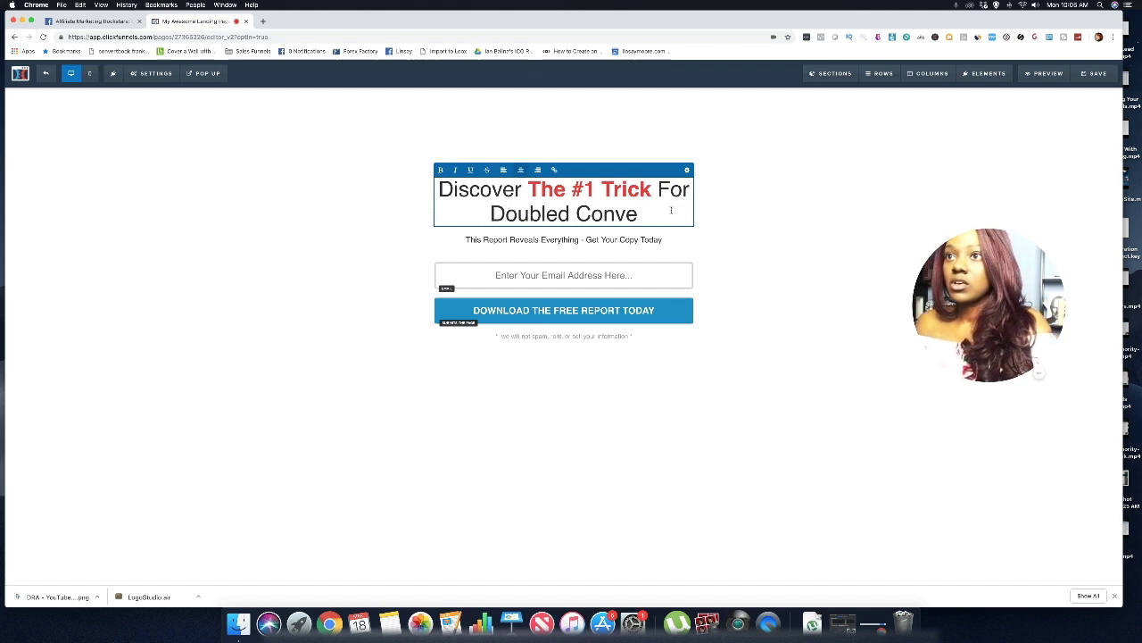
{"action": "key", "text": "BackSpace"}
{"action": "key", "text": "BackSpace"}
{"action": "key", "text": "BackSpace"}
{"action": "key", "text": "BackSpace"}
{"action": "key", "text": "BackSpace"}
{"action": "key", "text": "BackSpace"}
{"action": "key", "text": "BackSpace"}
{"action": "key", "text": "BackSpace"}
{"action": "key", "text": "BackSpace"}
{"action": "key", "text": "BackSpace"}
{"action": "key", "text": "BackSpace"}
{"action": "key", "text": "BackSpace"}
{"action": "key", "text": "BackSpace"}
{"action": "key", "text": "BackSpace"}
{"action": "key", "text": "BackSpace"}
{"action": "key", "text": "BackSpace"}
{"action": "key", "text": "BackSpace"}
{"action": "key", "text": "BackSpace"}
{"action": "key", "text": "BackSpace"}
{"action": "key", "text": "BackSpace"}
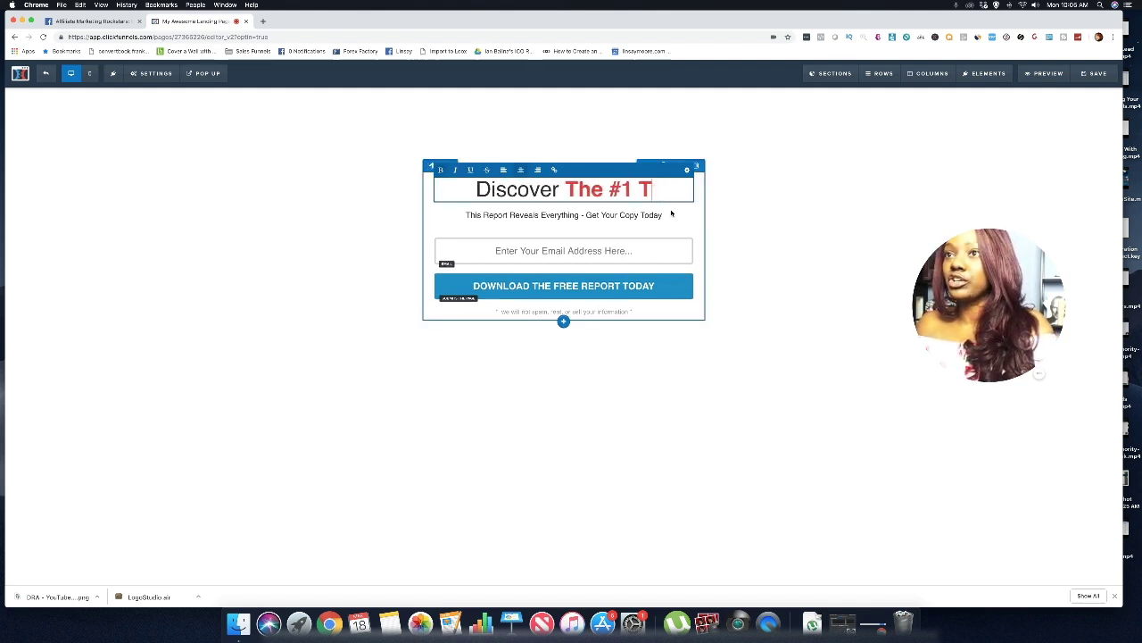
{"action": "key", "text": "BackSpace"}
{"action": "key", "text": "BackSpace"}
{"action": "key", "text": "BackSpace"}
{"action": "key", "text": "BackSpace"}
{"action": "key", "text": "BackSpace"}
{"action": "key", "text": "BackSpace"}
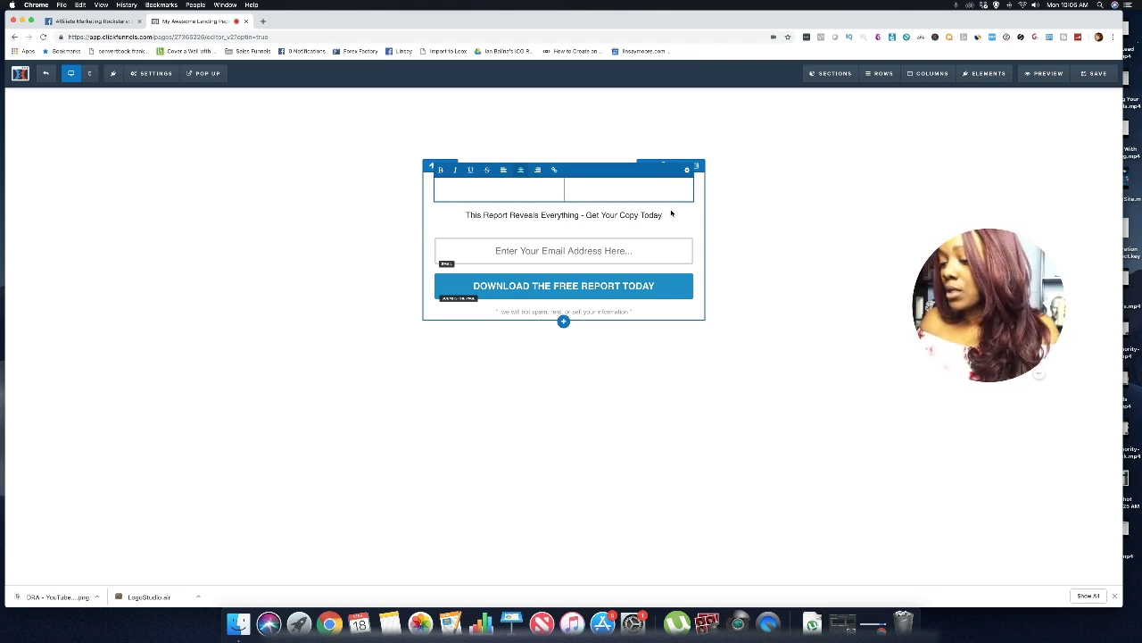
{"action": "type", "text": "$"}
{"action": "key", "text": "BackSpace"}
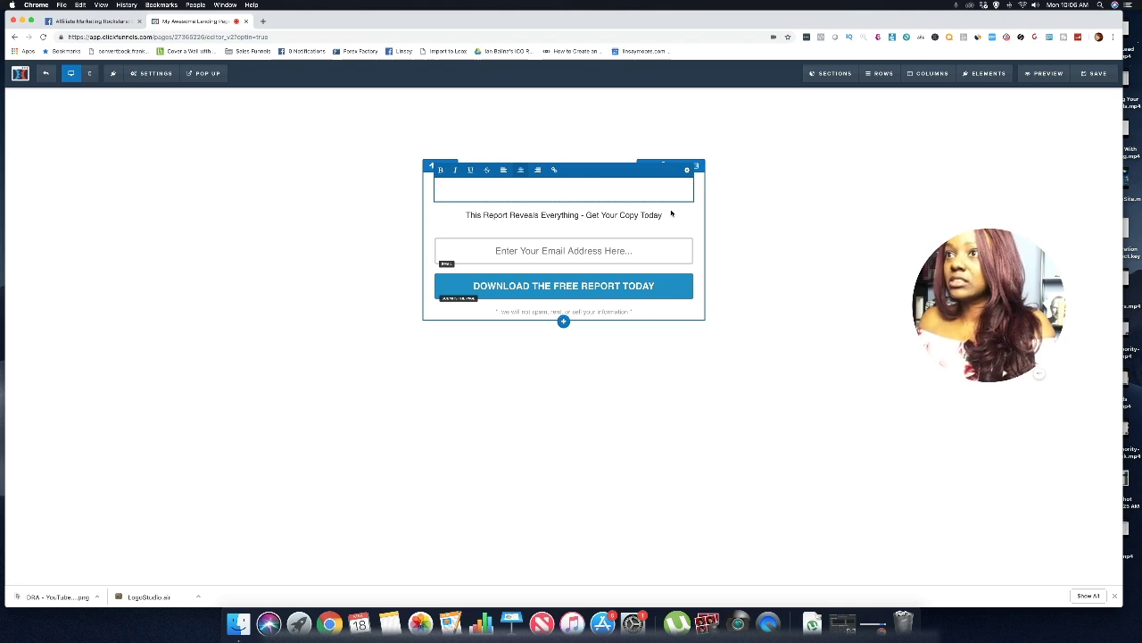
{"action": "type", "text": "How"}
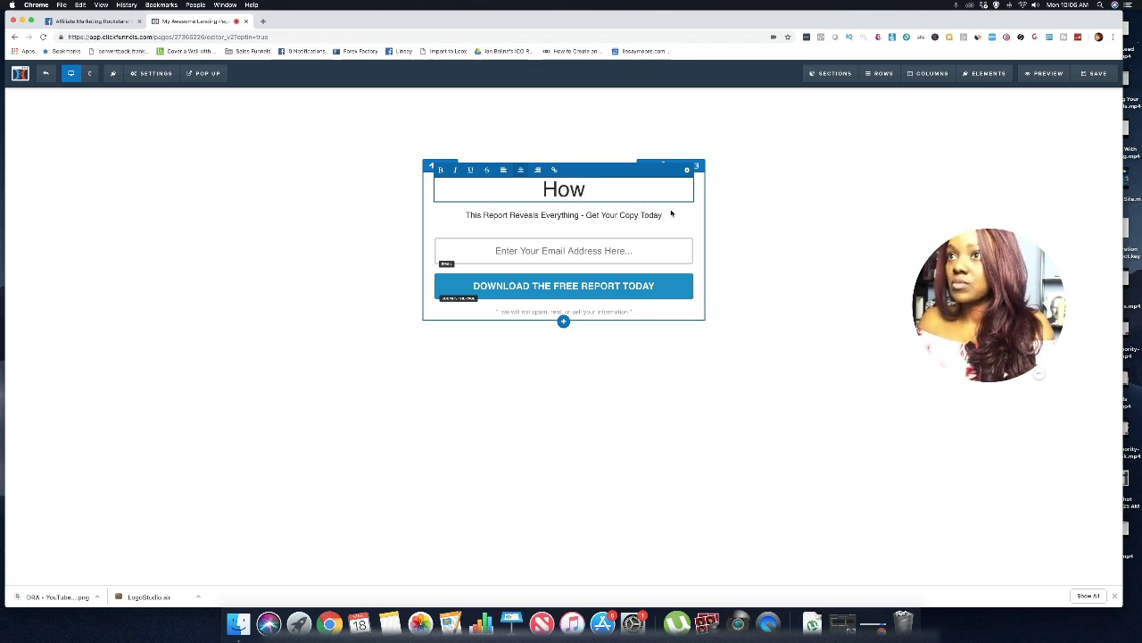
{"action": "type", "text": " to"}
{"action": "key", "text": "BackSpace"}
{"action": "key", "text": "BackSpace"}
{"action": "key", "text": "BackSpace"}
{"action": "key", "text": "BackSpace"}
{"action": "key", "text": "BackSpace"}
{"action": "key", "text": "BackSpace"}
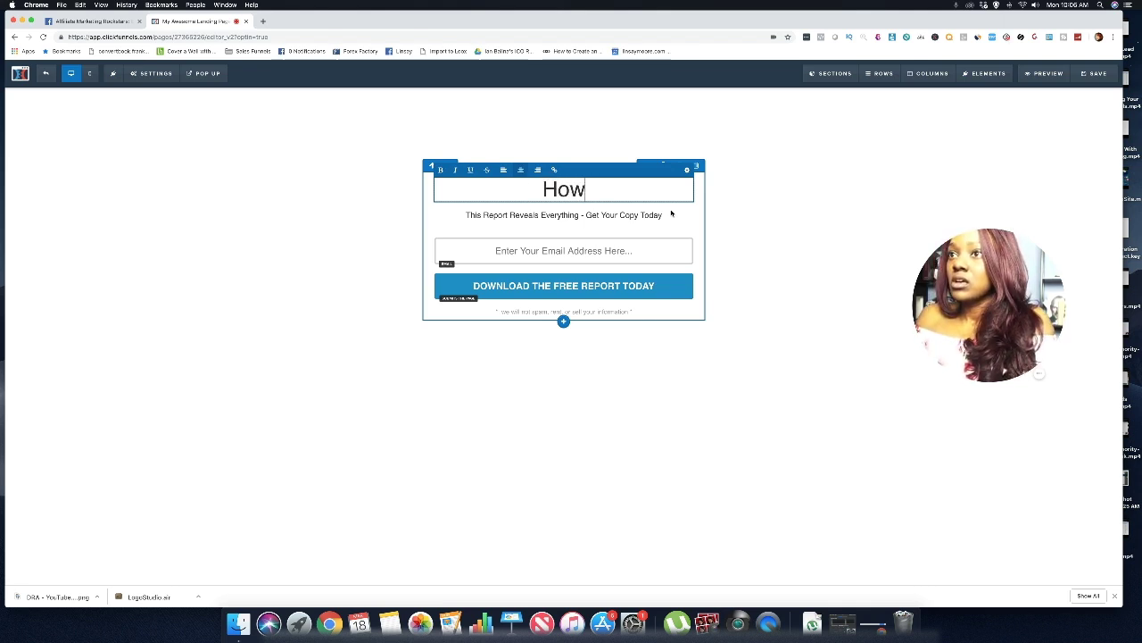
Write the main headline as "Learn How to Earn $500+ a Week with This Simple 2 Step System"
{"action": "type", "text": "Learn How to Earn $500+ a Week wiht"}
{"action": "key", "text": "BackSpace"}
{"action": "key", "text": "BackSpace"}
{"action": "type", "text": "th This Simple"}
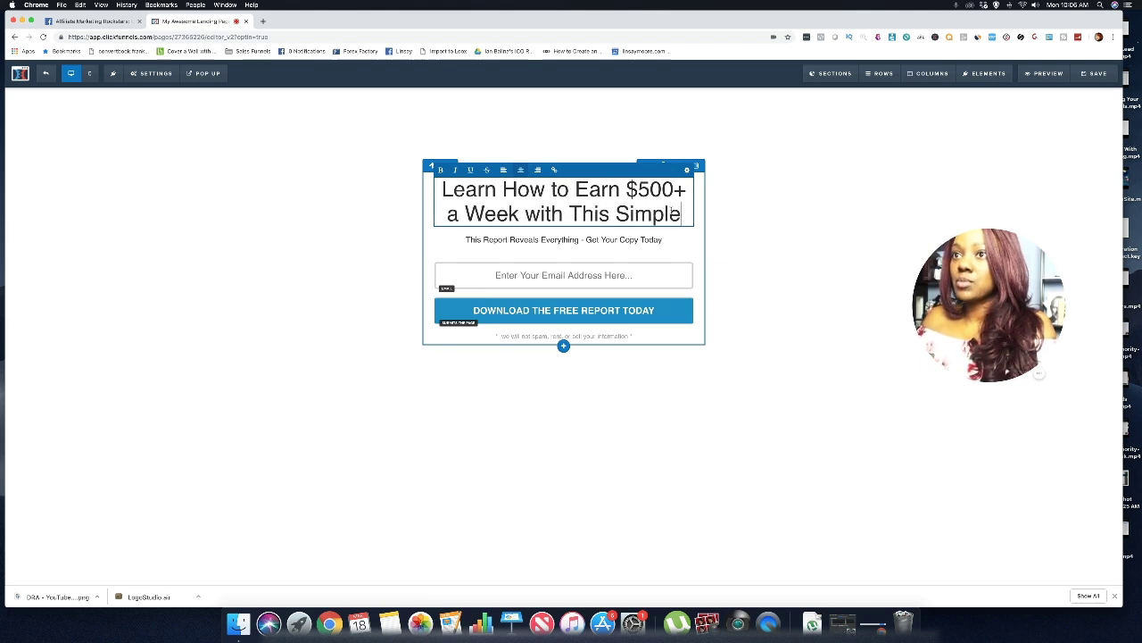
{"action": "type", "text": " 2 Step System"}
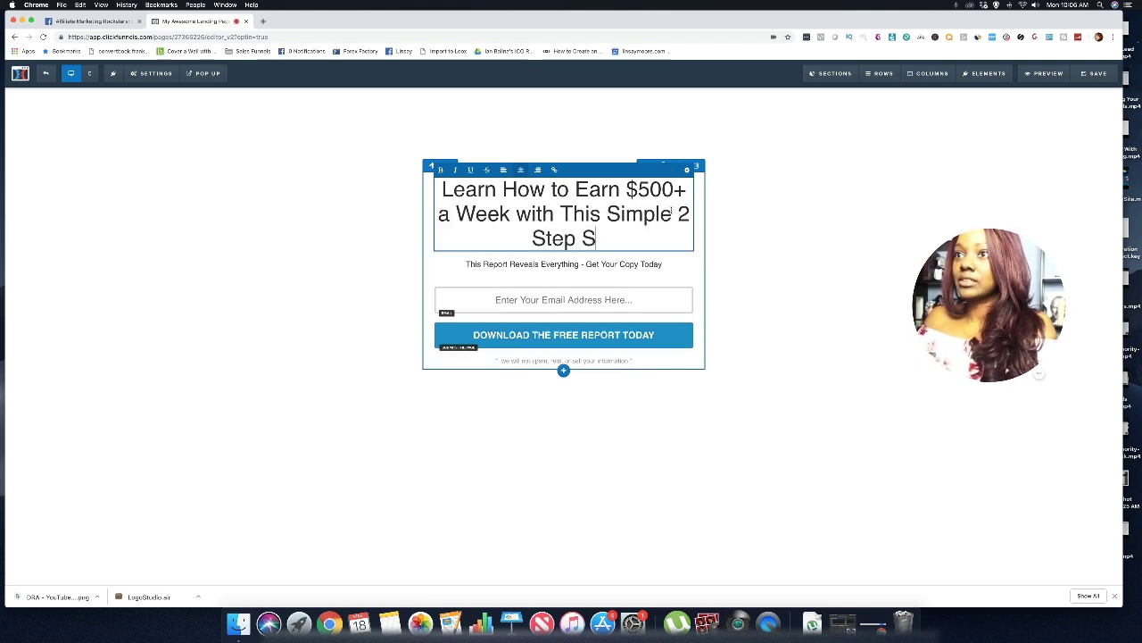
{"action": "left_click", "coordinate": [698, 232]}
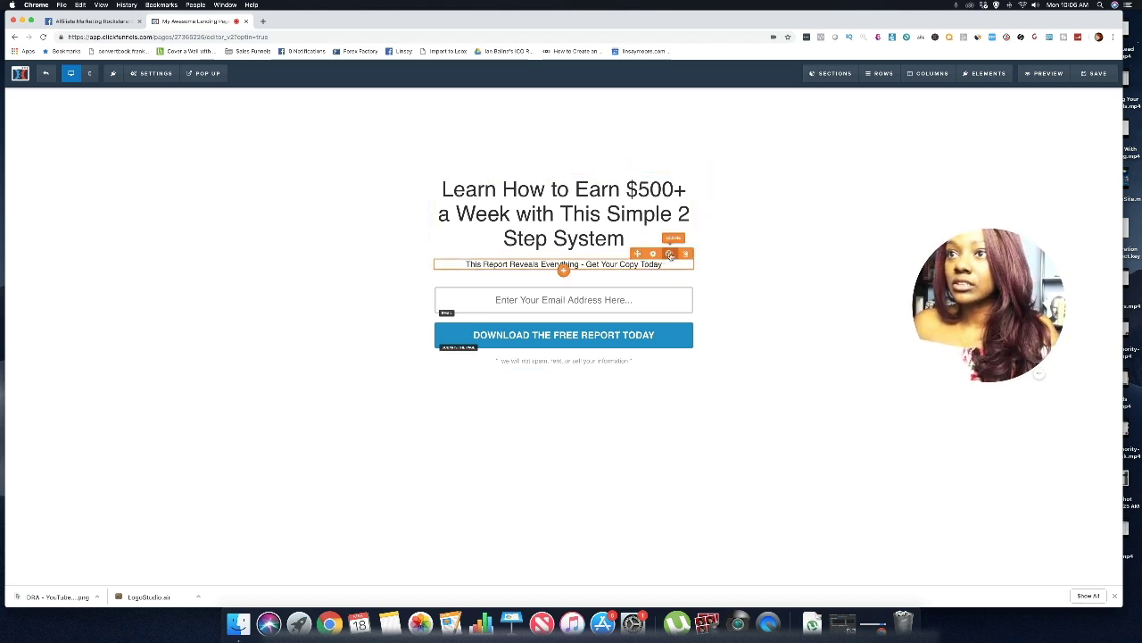
Place a duplicate of the sub-headline above the main headline and replace its text with "100% FREE VIDEO REVEALS..."
{"action": "left_click", "coordinate": [670, 255]}
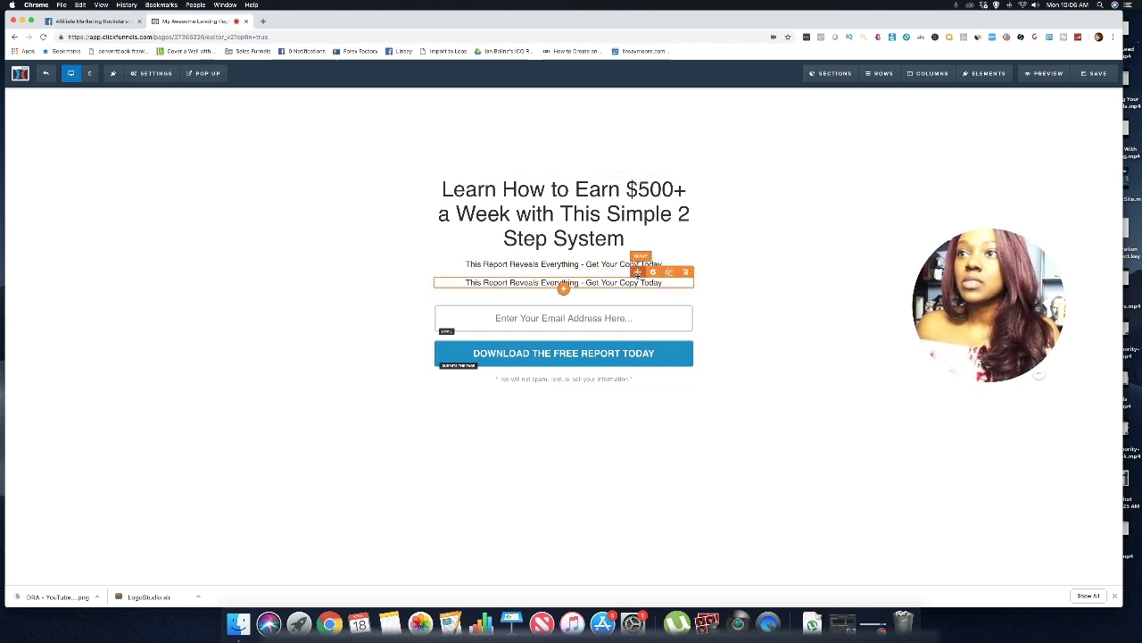
{"action": "left_click_drag", "start_coordinate": [624, 162], "coordinate": [619, 153]}
{"action": "left_click", "coordinate": [469, 190]}
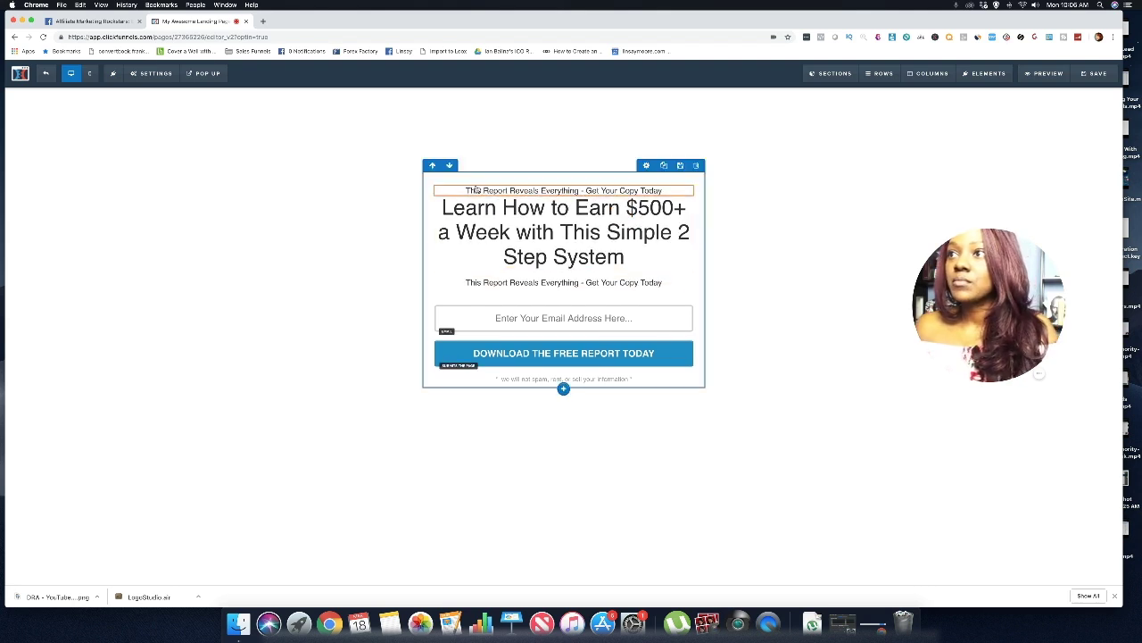
{"action": "left_click_drag", "start_coordinate": [466, 190], "coordinate": [665, 190]}
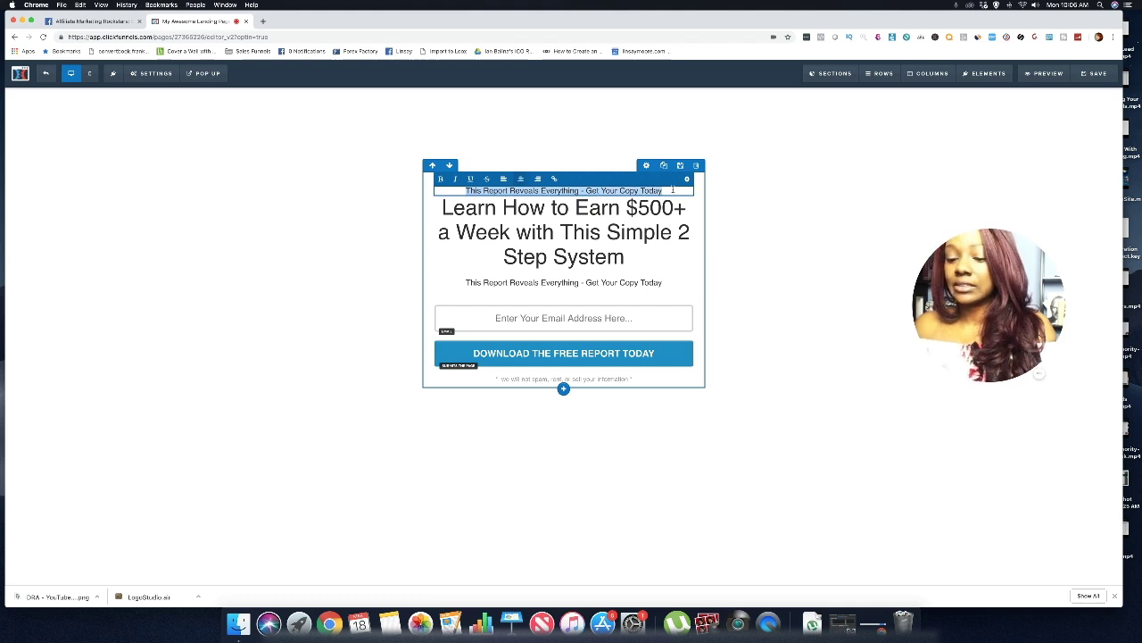
{"action": "key", "text": "BackSpace"}
{"action": "type", "text": "100% FRE"}
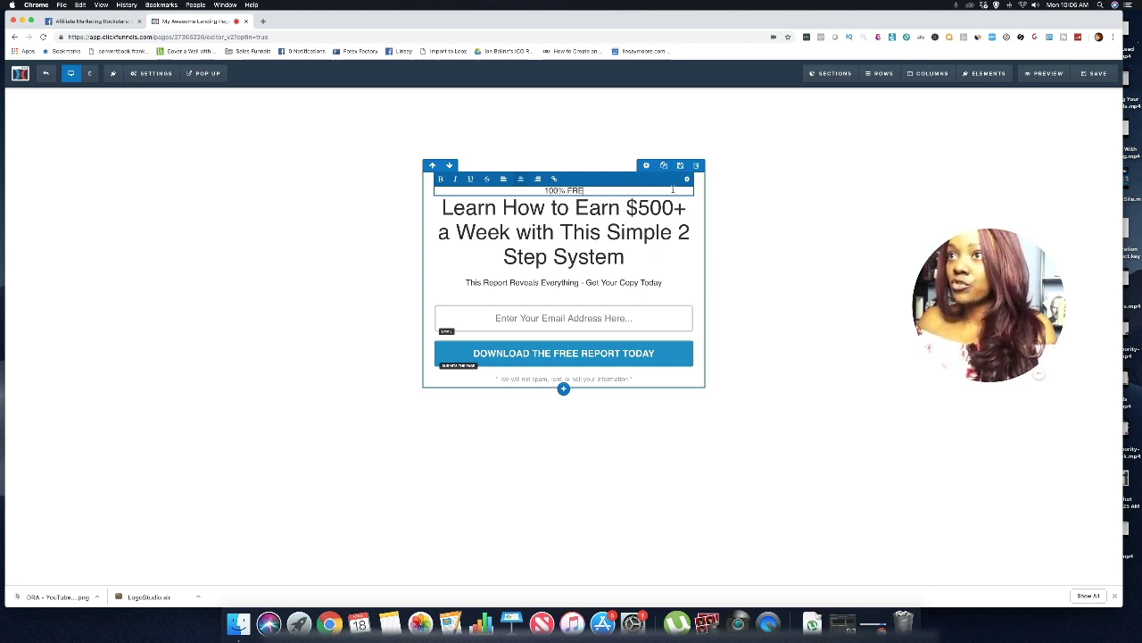
{"action": "type", "text": "E VIDEO REVEALS..."}
{"action": "left_click", "coordinate": [755, 187]}
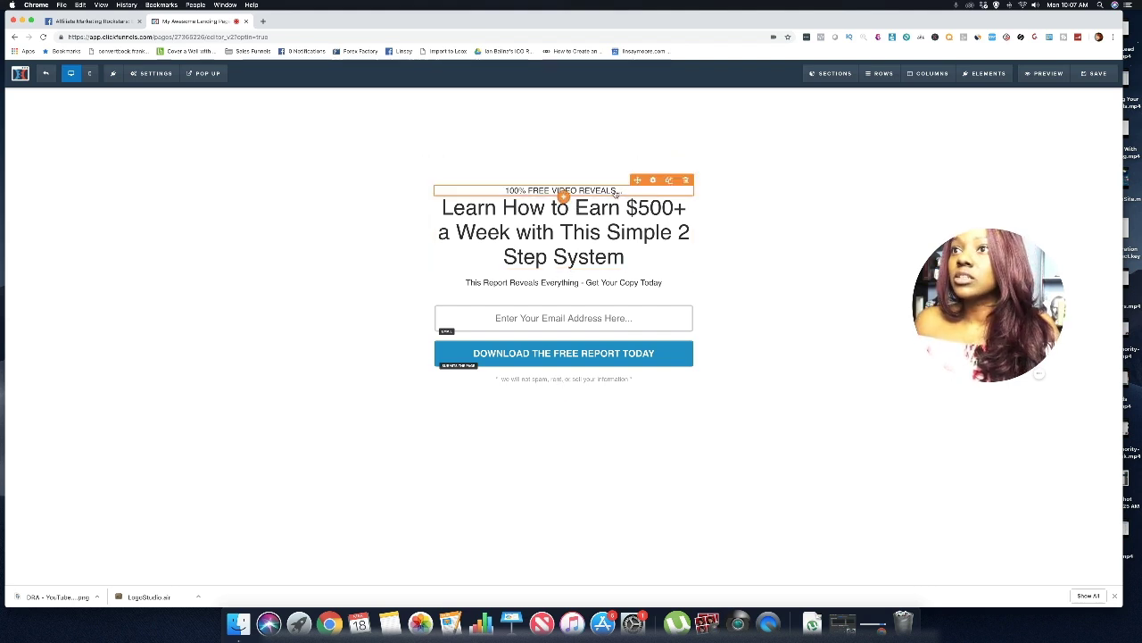
Set the top margin to 10 for the upper sub-headline and to 35 for the main headline
{"action": "left_click", "coordinate": [652, 180]}
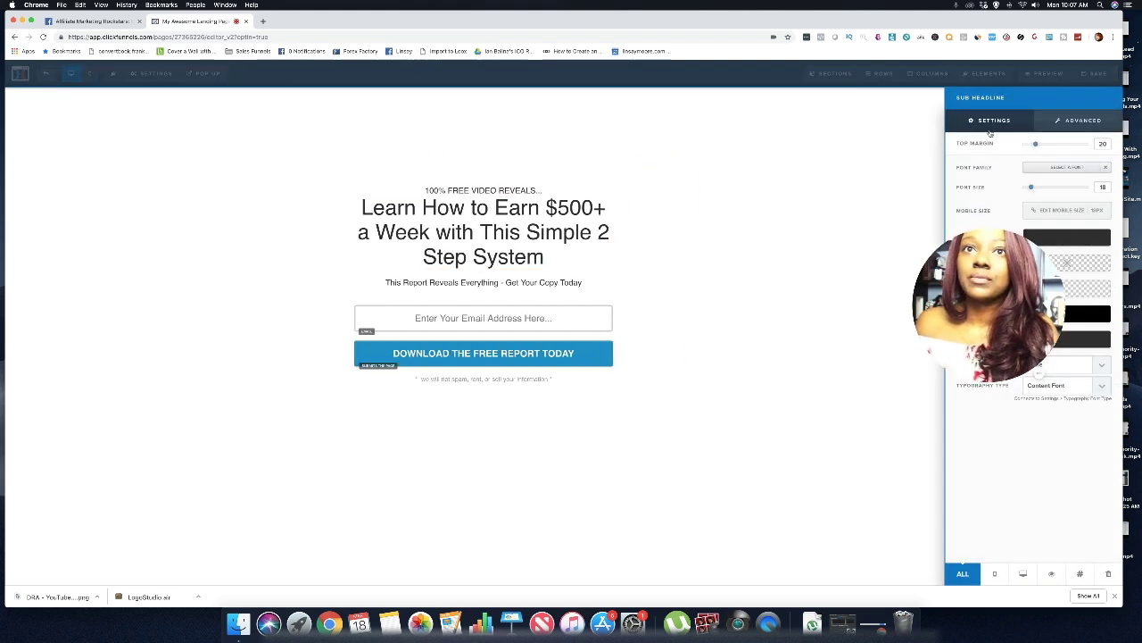
{"action": "left_click_drag", "start_coordinate": [1035, 146], "coordinate": [1030, 146]}
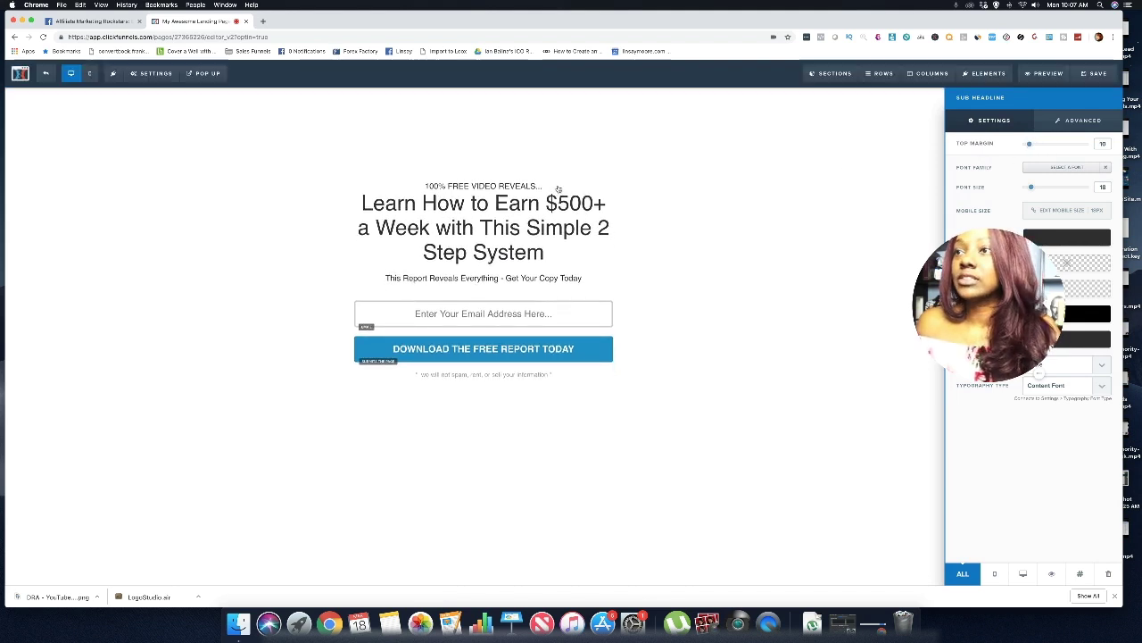
{"action": "left_click", "coordinate": [849, 169]}
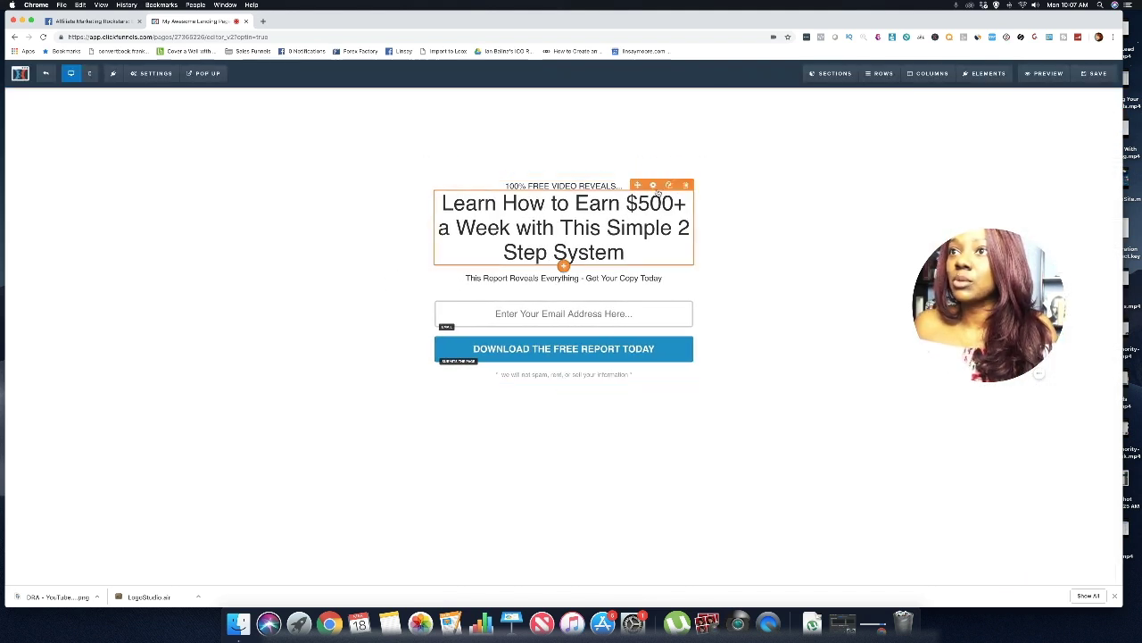
{"action": "left_click", "coordinate": [653, 185]}
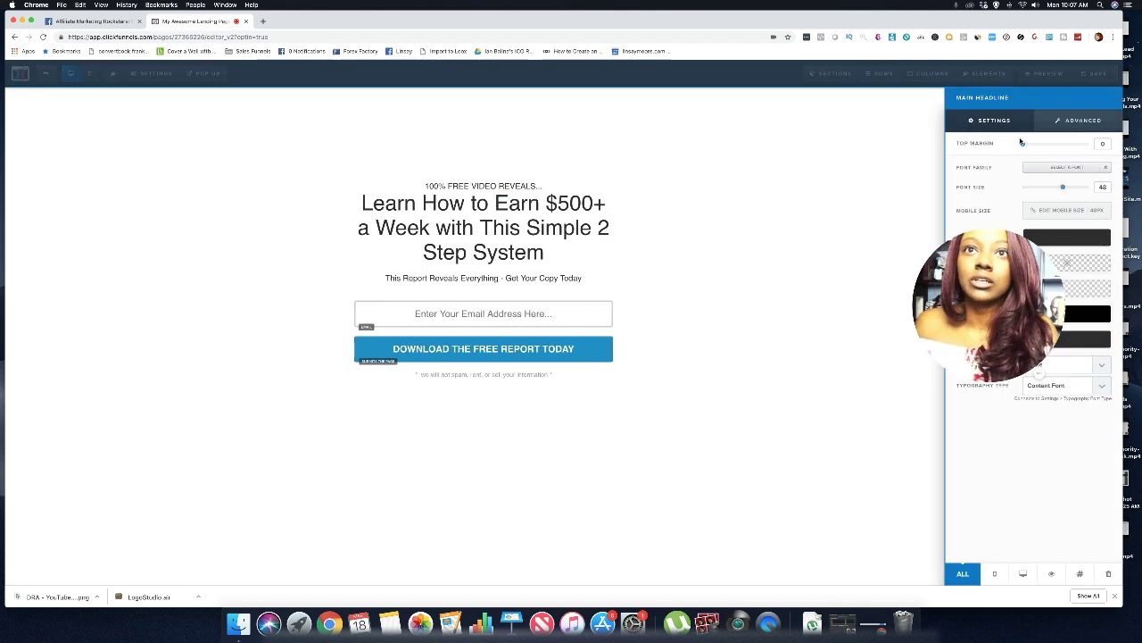
{"action": "left_click_drag", "start_coordinate": [1024, 145], "coordinate": [1045, 145]}
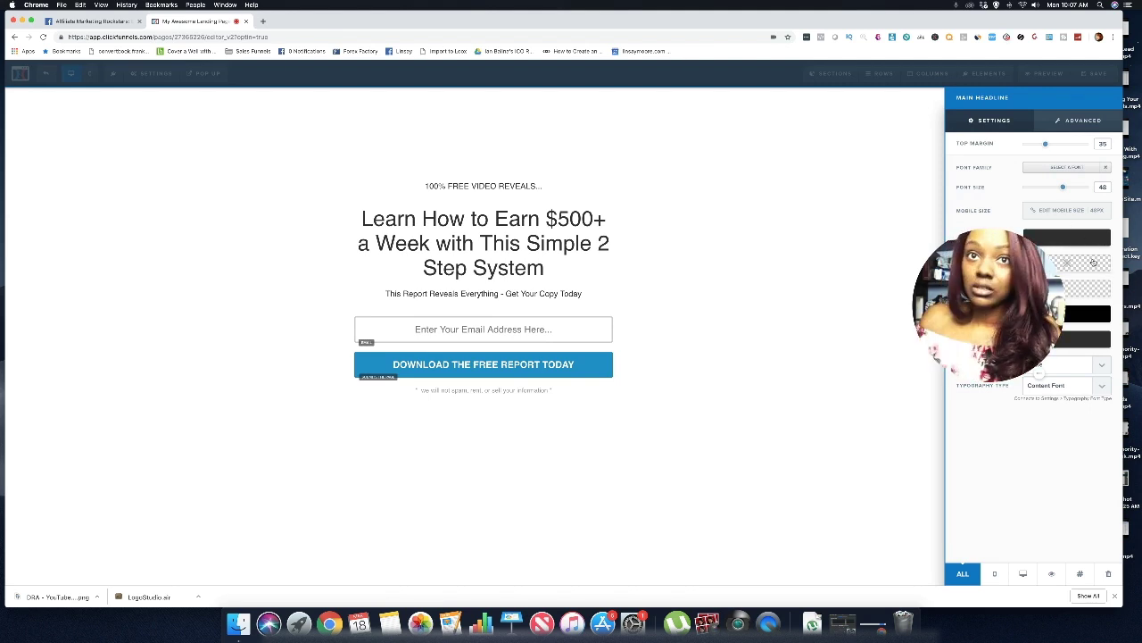
Set the main headline's bold color to the red from the conversion colors and close its settings
{"action": "left_click", "coordinate": [1093, 261]}
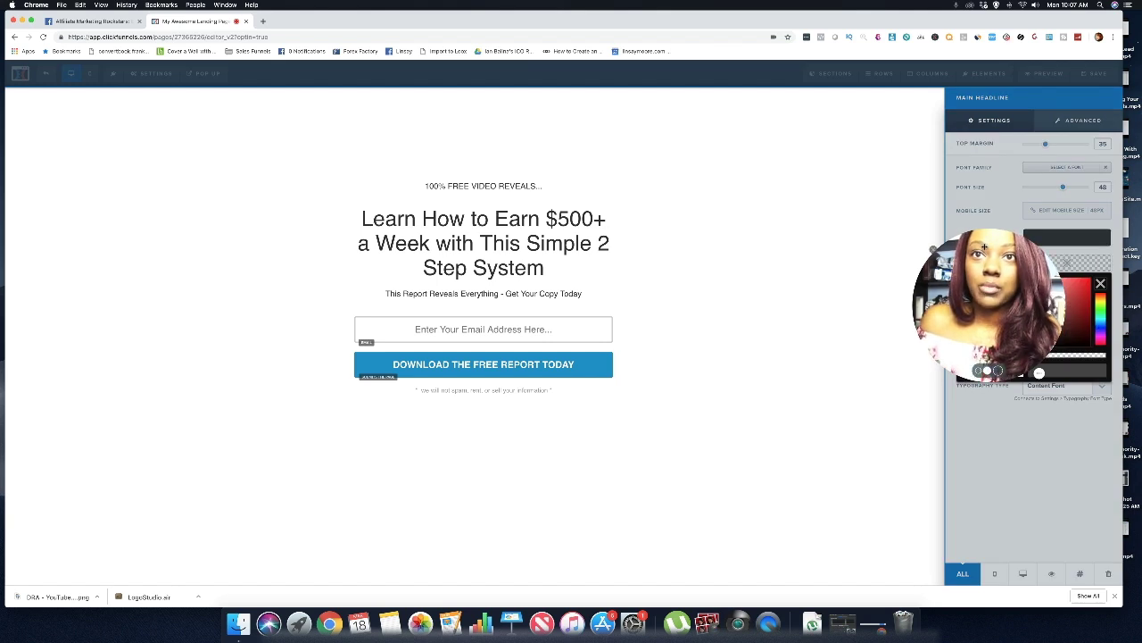
{"action": "left_click_drag", "start_coordinate": [984, 247], "coordinate": [989, 362]}
{"action": "left_click", "coordinate": [963, 319]}
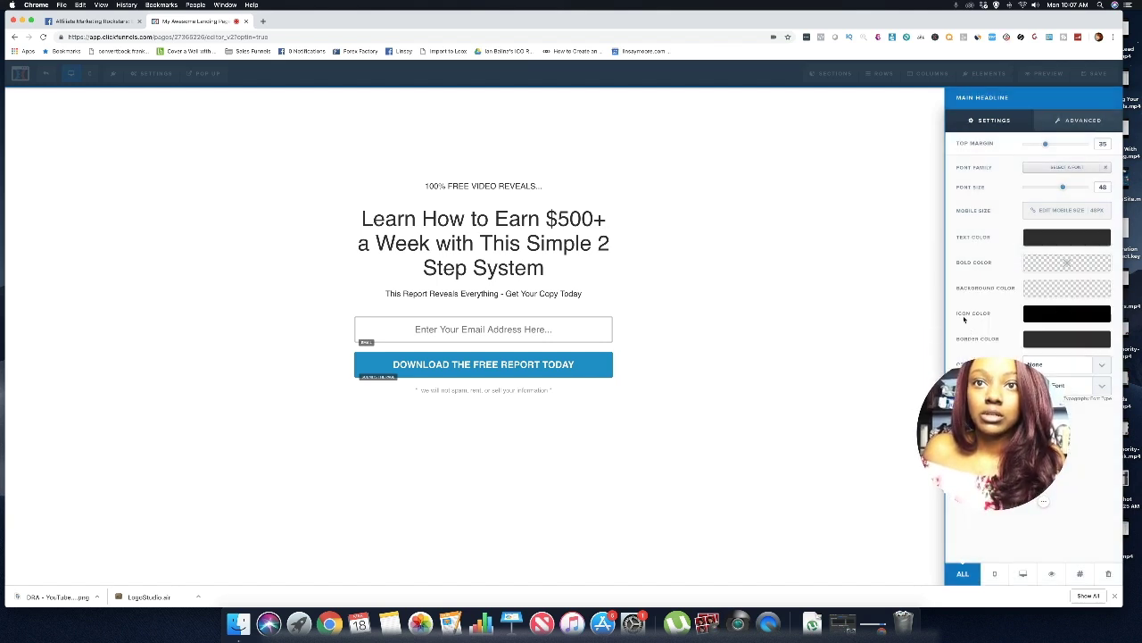
{"action": "left_click", "coordinate": [1040, 262]}
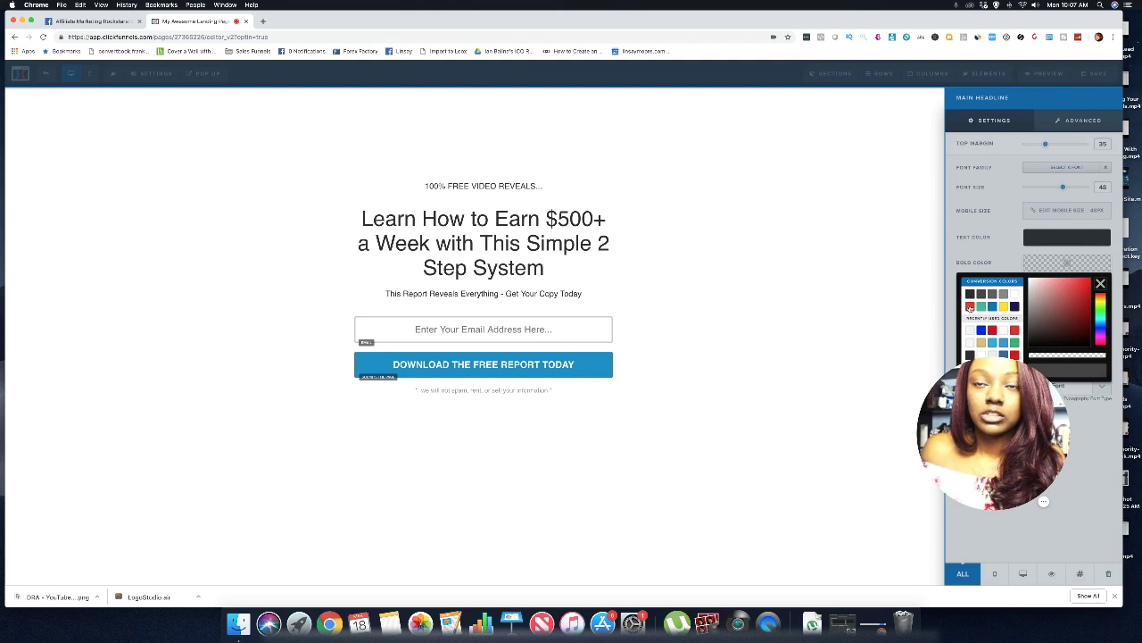
{"action": "left_click", "coordinate": [970, 307]}
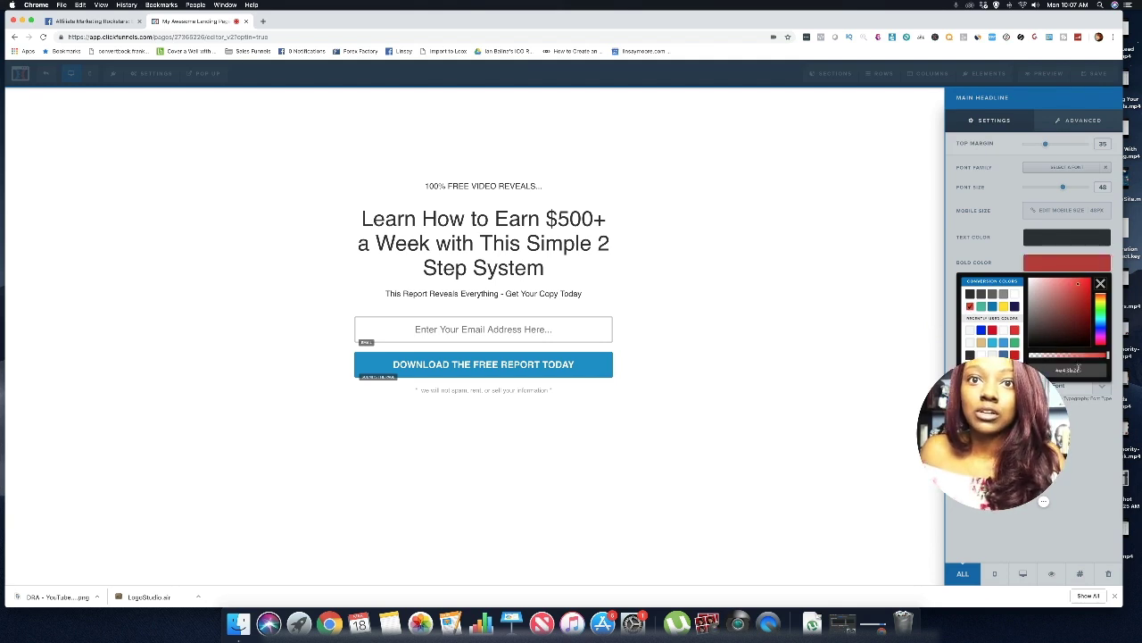
{"action": "left_click", "coordinate": [872, 306]}
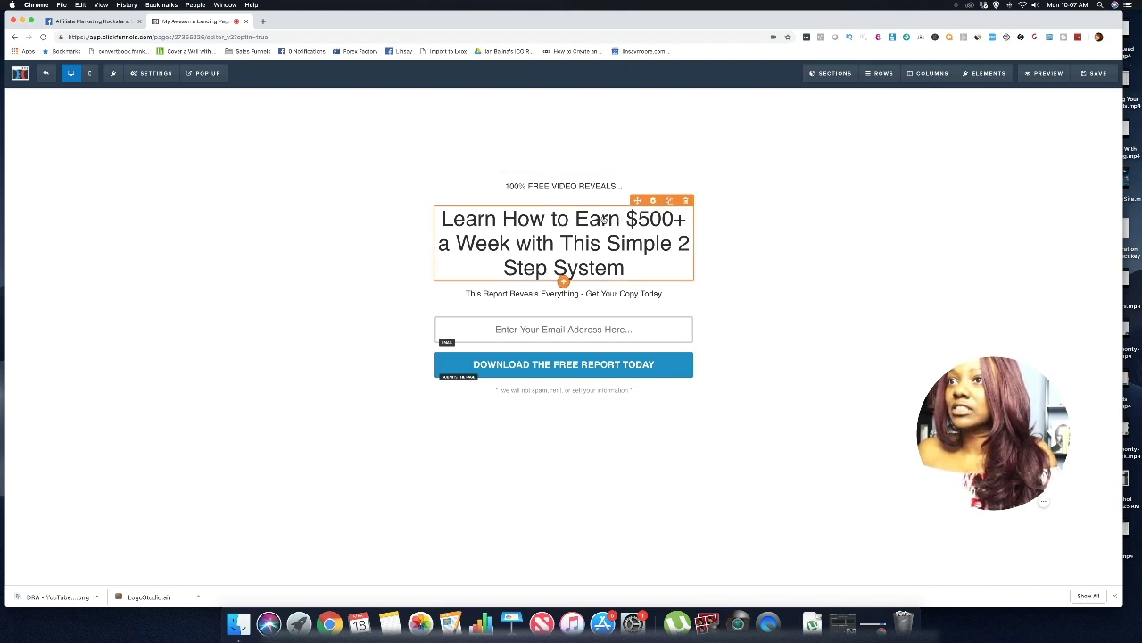
Bold "$500+ a Week" and "Simple 2 Step System" in the main headline, and break the line before "Simple"
{"action": "left_click", "coordinate": [623, 216]}
{"action": "left_click_drag", "start_coordinate": [624, 217], "coordinate": [513, 244]}
{"action": "left_click", "coordinate": [439, 199]}
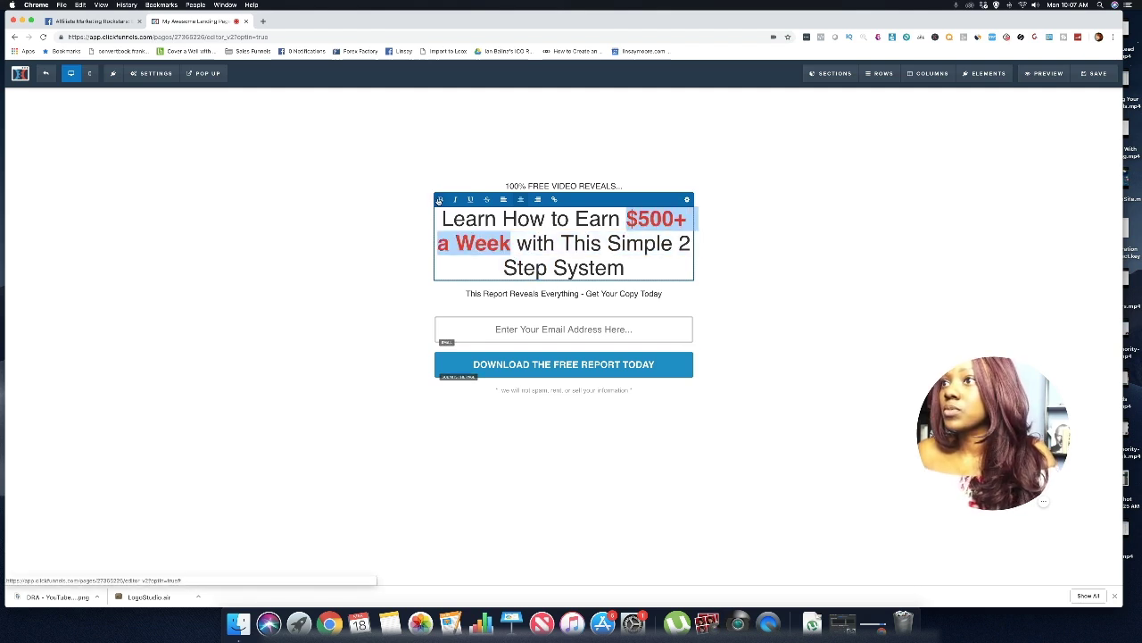
{"action": "left_click_drag", "start_coordinate": [607, 241], "coordinate": [637, 266]}
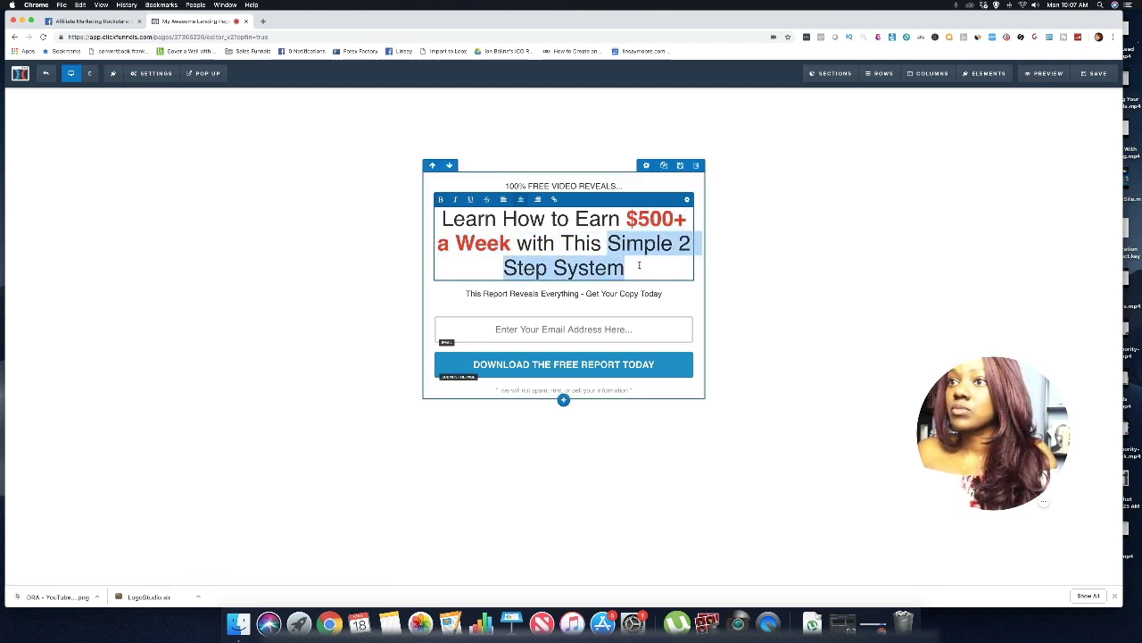
{"action": "left_click", "coordinate": [439, 199]}
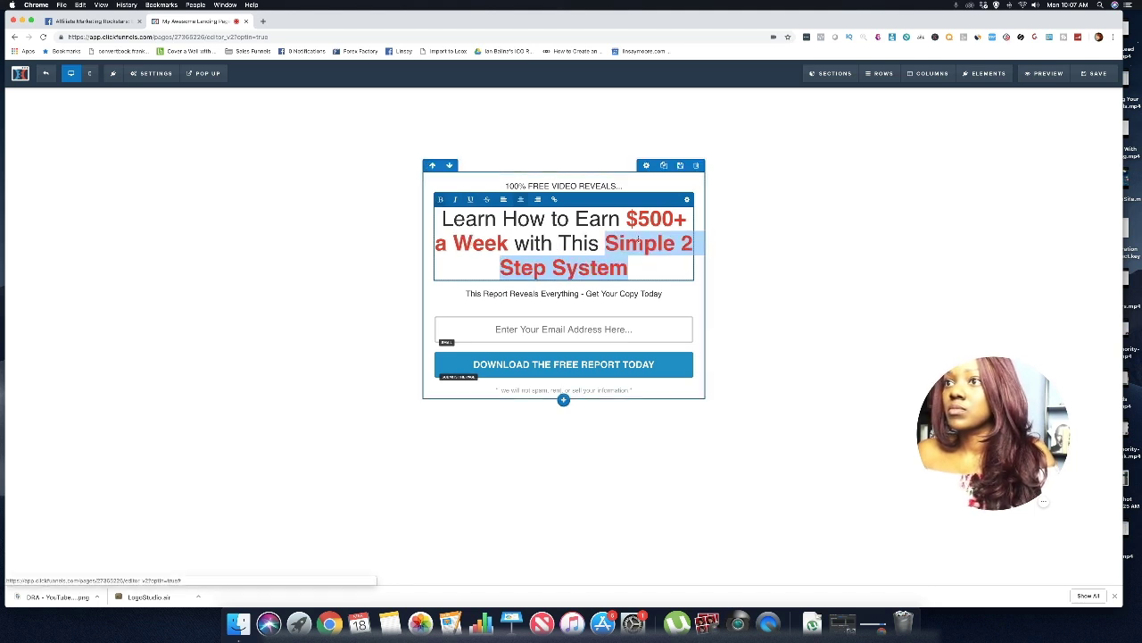
{"action": "left_click", "coordinate": [604, 243]}
{"action": "key", "text": "Return"}
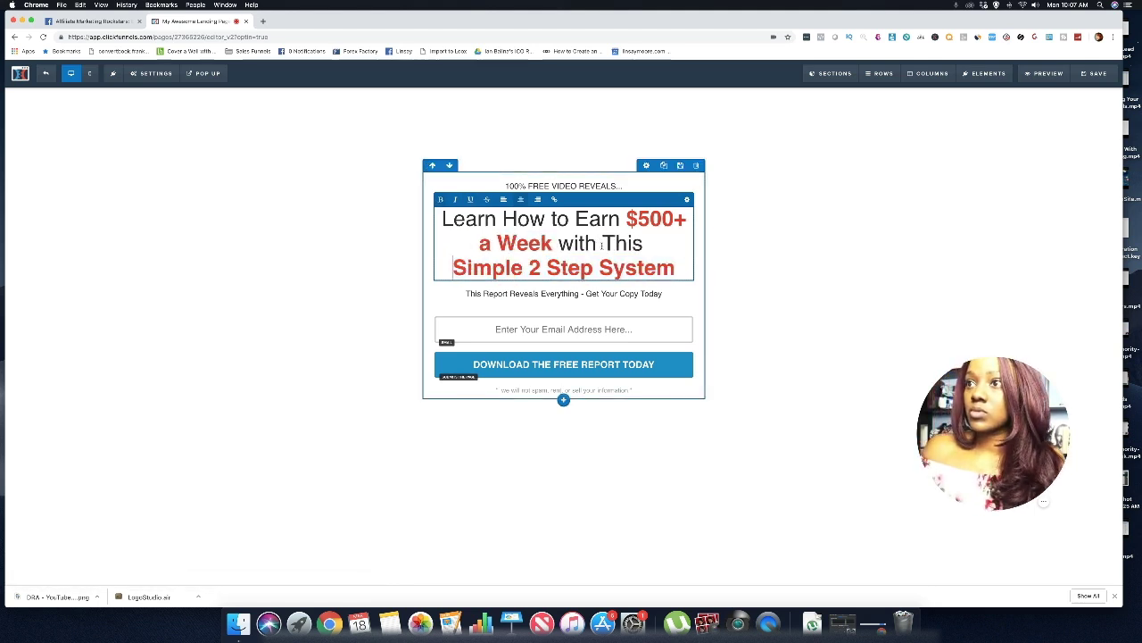
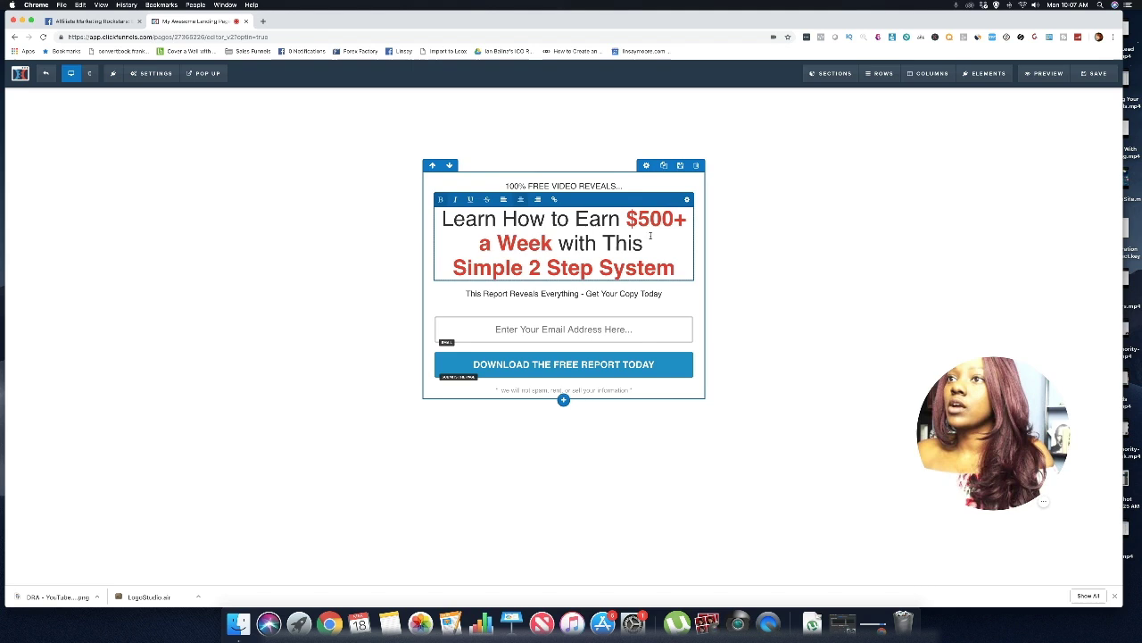
{"action": "left_click", "coordinate": [600, 298]}
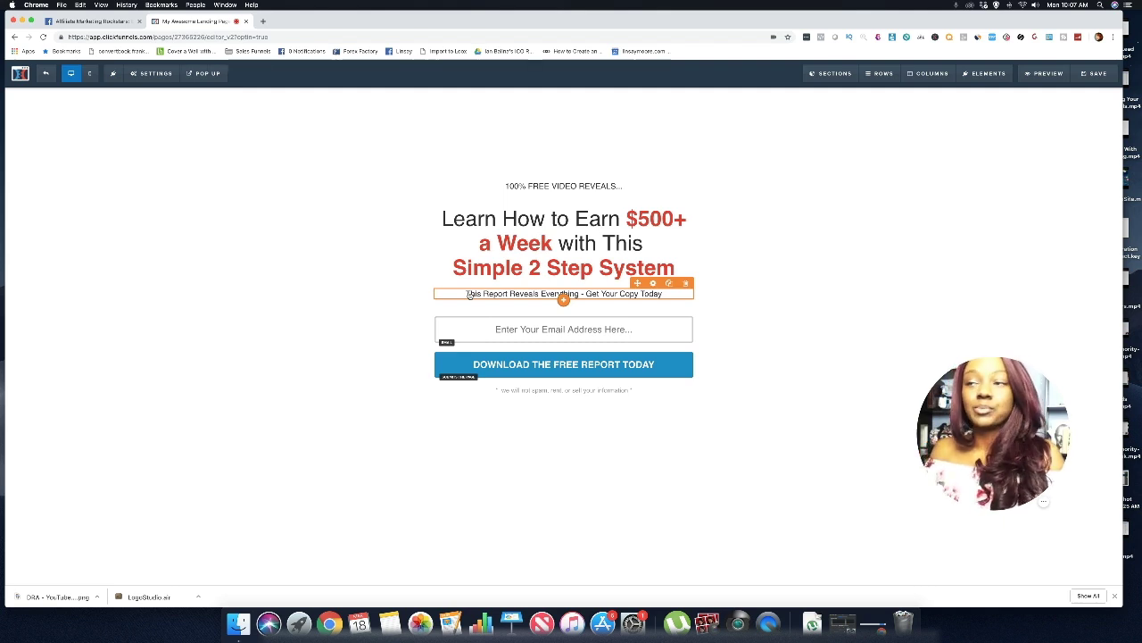
{"action": "left_click", "coordinate": [463, 299]}
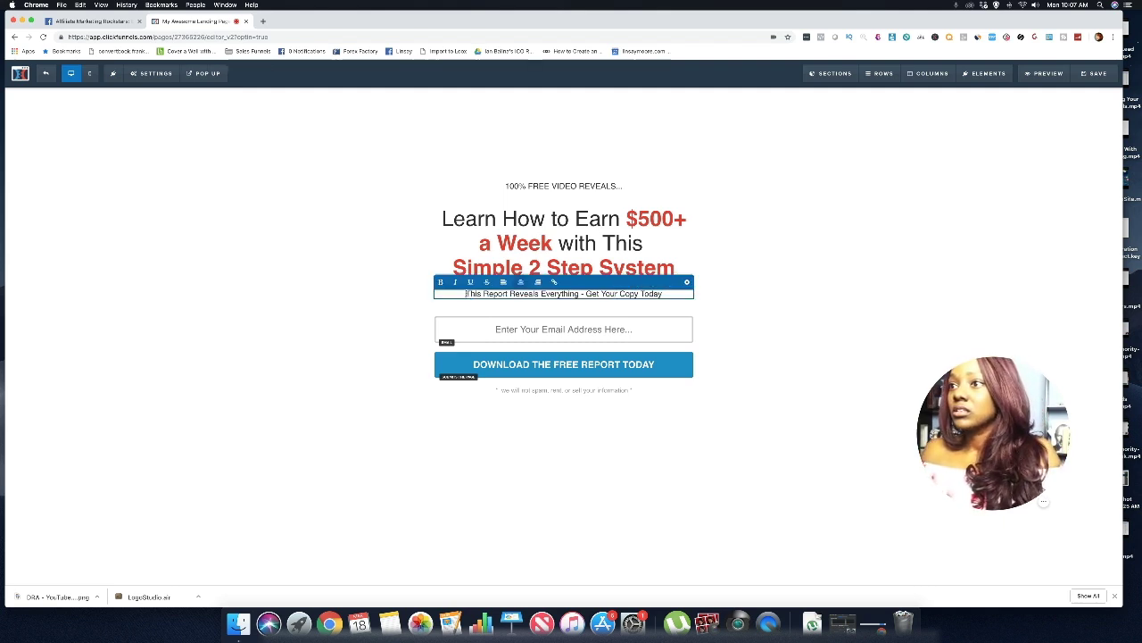
{"action": "left_click_drag", "start_coordinate": [464, 294], "coordinate": [666, 293]}
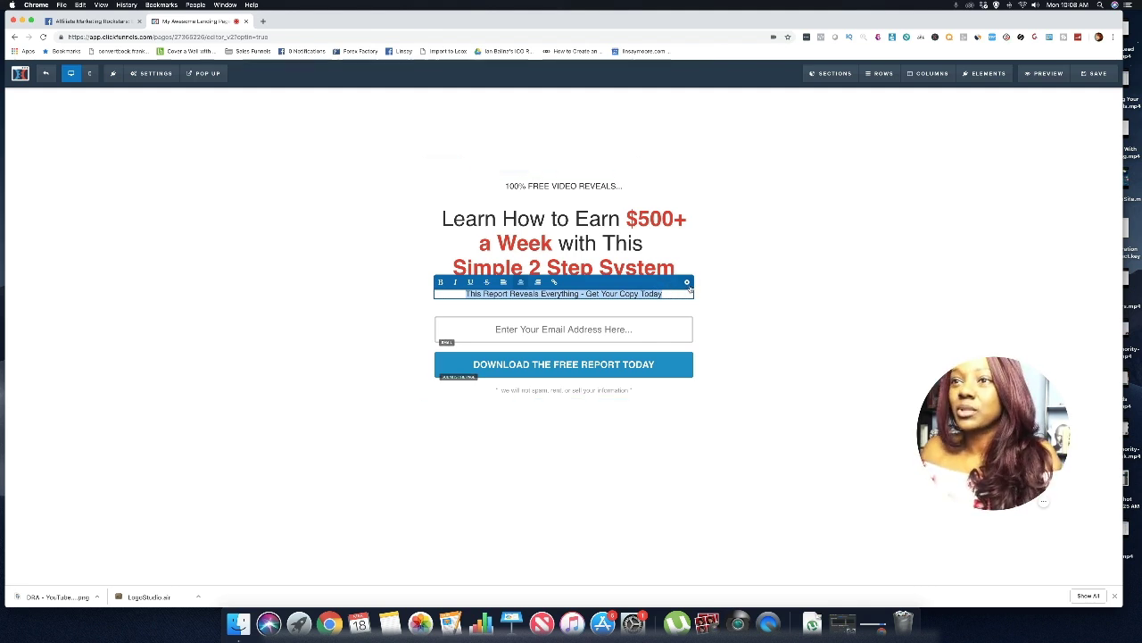
{"action": "left_click", "coordinate": [686, 283]}
{"action": "left_click", "coordinate": [755, 226]}
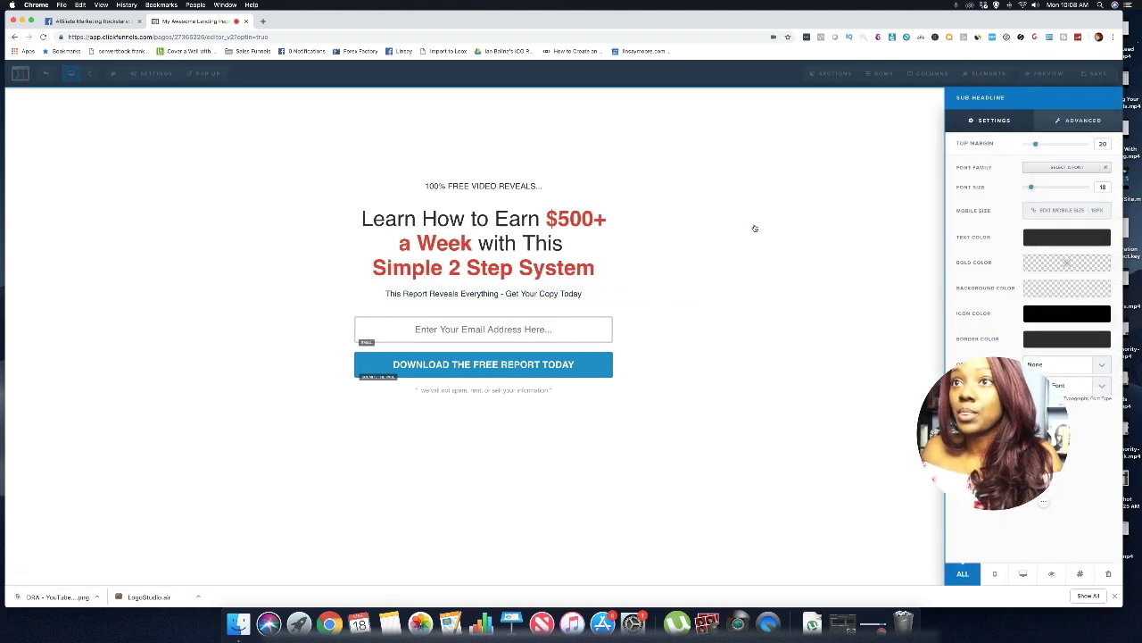
Delete the "This Report Reveals Everything - Get Your Copy Today" sub-headline below the main headline
{"action": "left_click", "coordinate": [688, 282]}
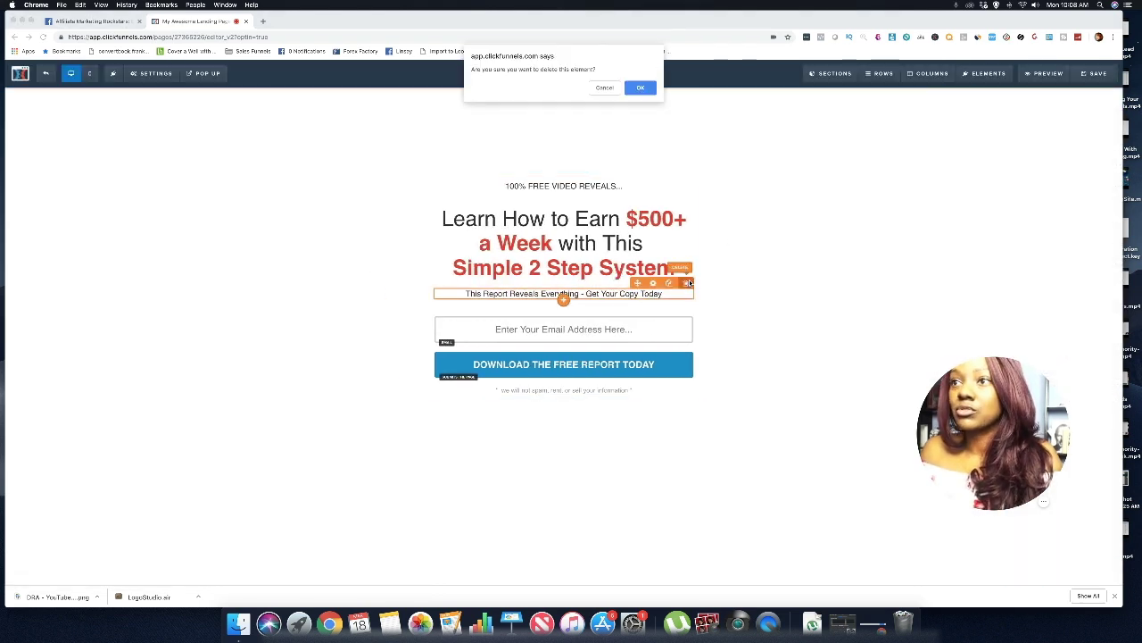
{"action": "left_click", "coordinate": [639, 87]}
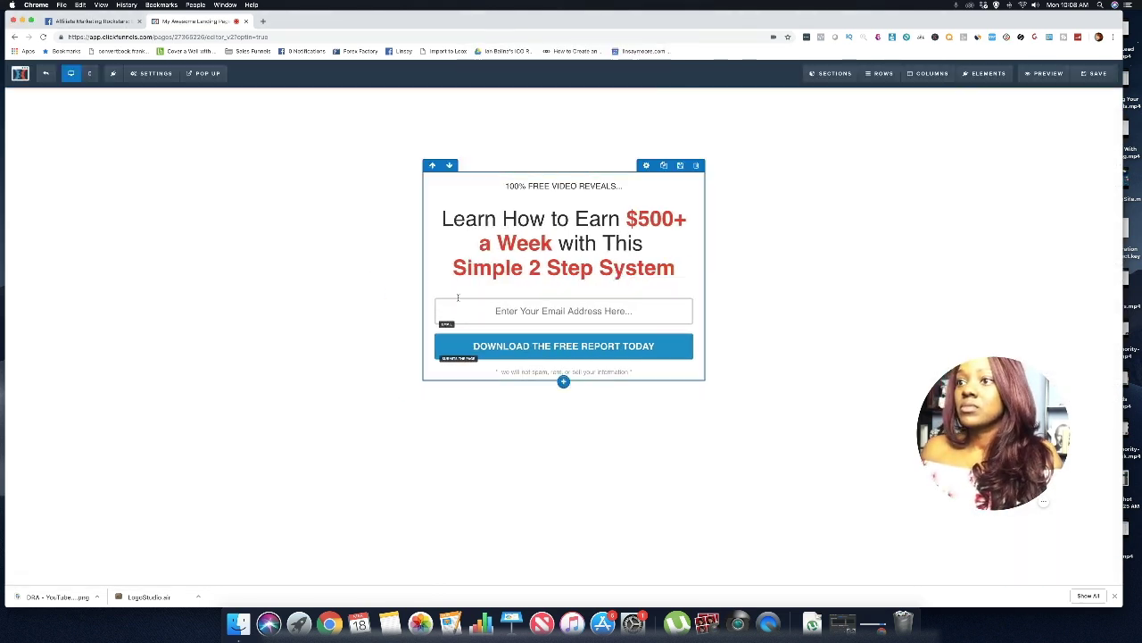
Change the sign-up button's background color from the conversion colors to red
{"action": "left_click", "coordinate": [671, 346]}
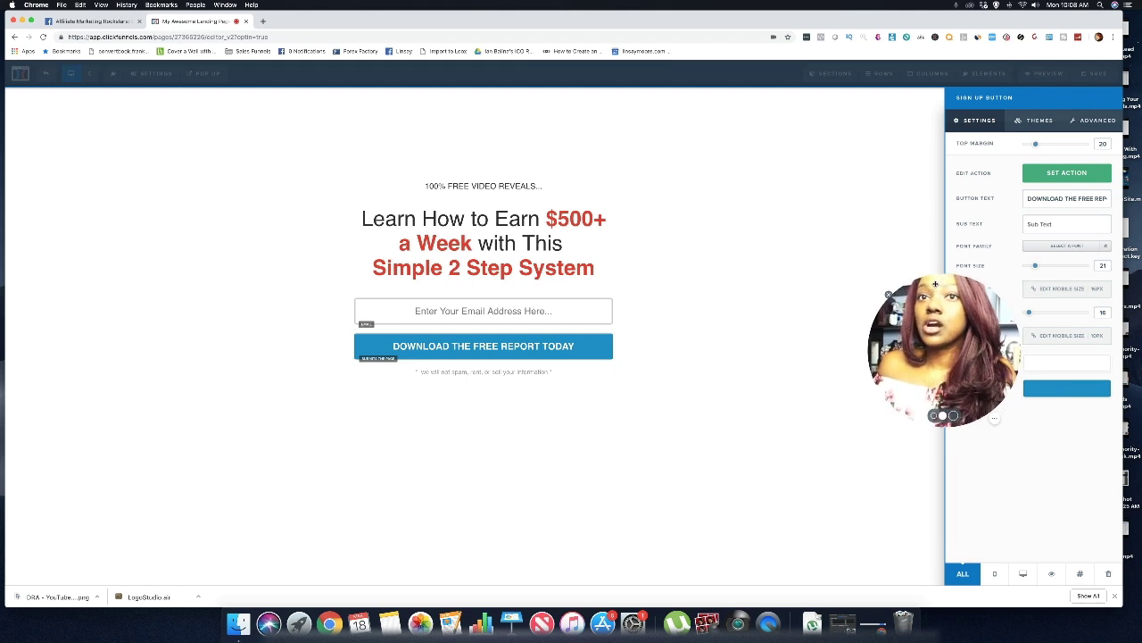
{"action": "left_click", "coordinate": [1061, 389]}
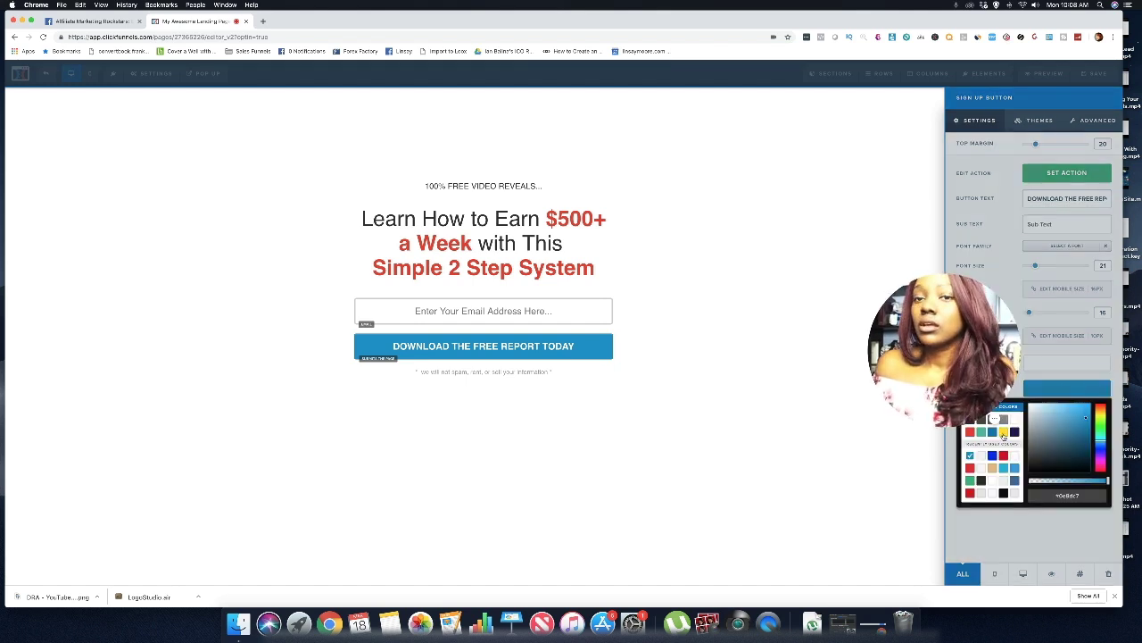
{"action": "left_click", "coordinate": [971, 433]}
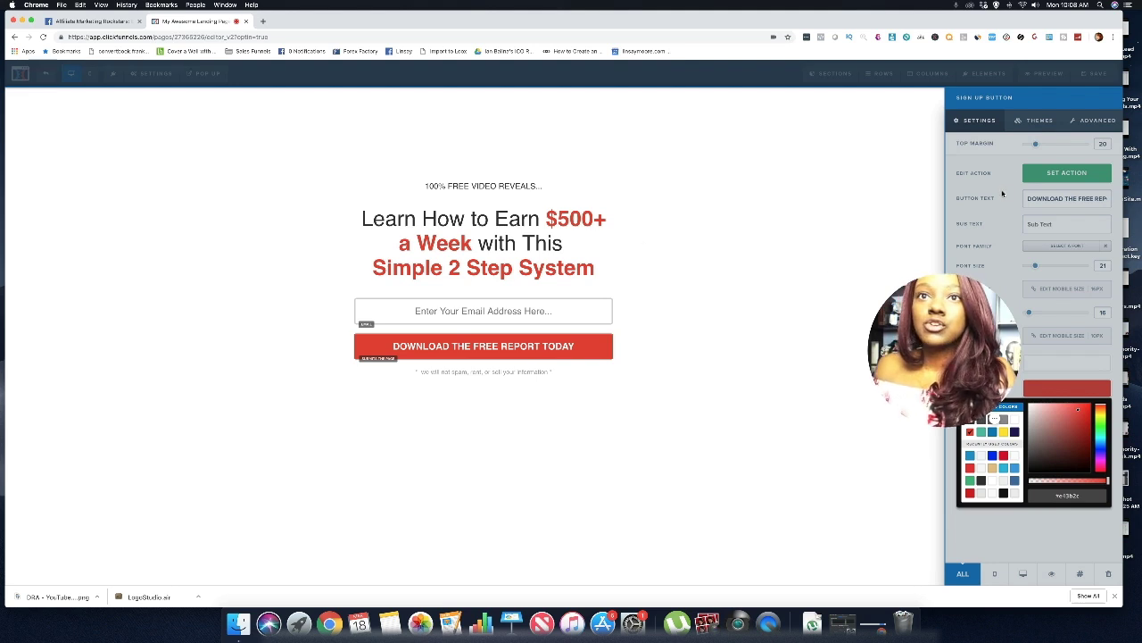
Replace the sign-up button's text with "ACCESS FREE VIDEO NOW!" and close its settings
{"action": "left_click", "coordinate": [1032, 203]}
{"action": "left_click_drag", "start_coordinate": [1025, 199], "coordinate": [1108, 198]}
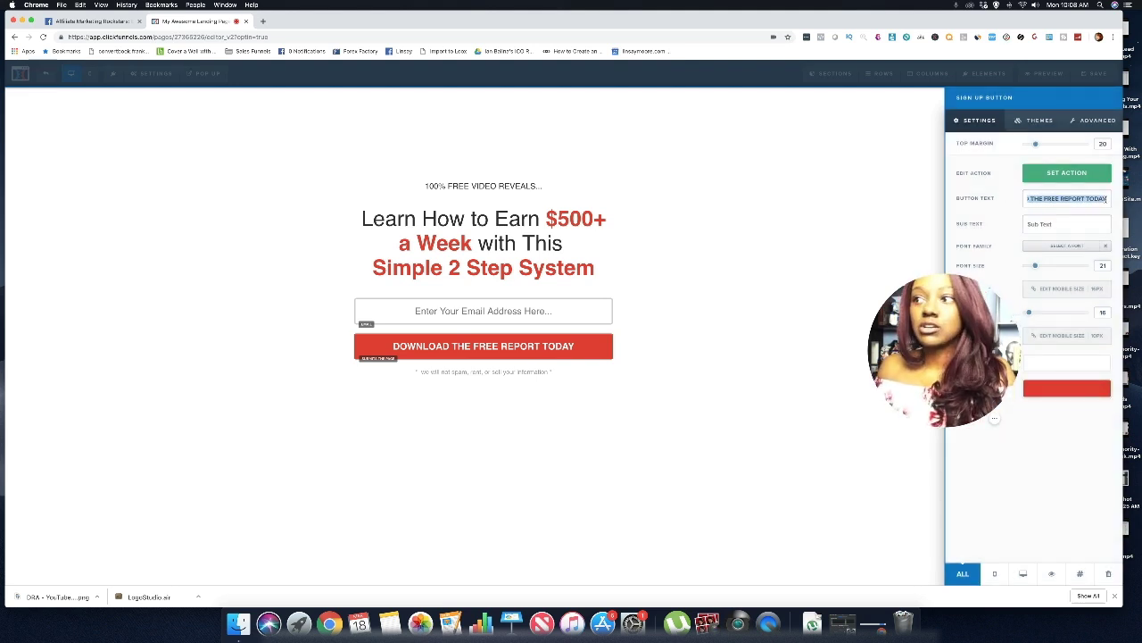
{"action": "type", "text": "A"}
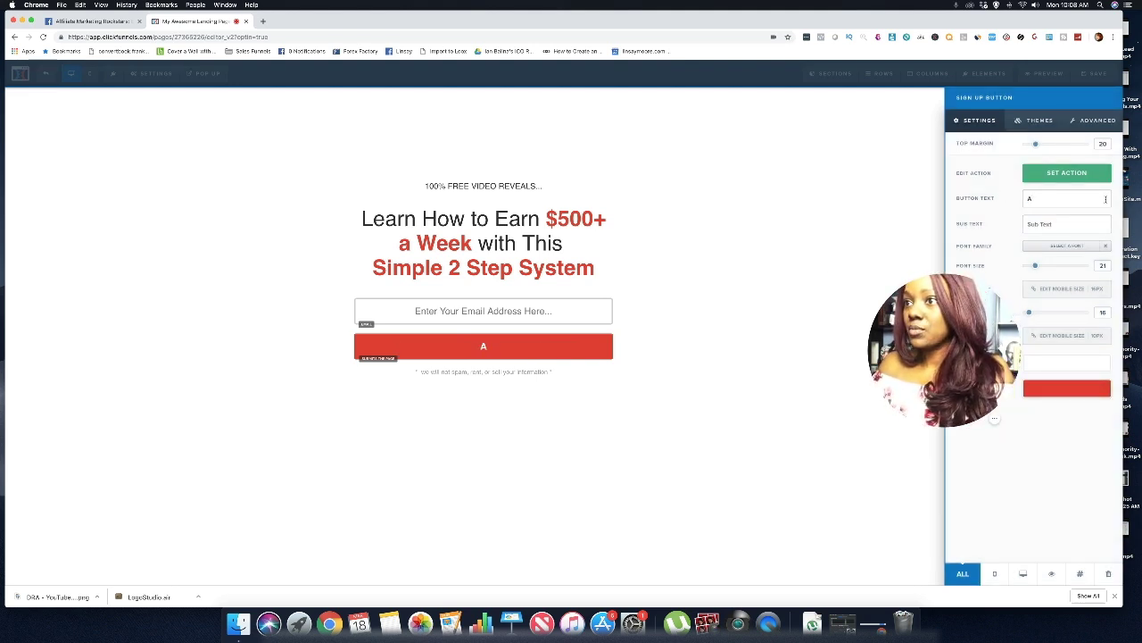
{"action": "type", "text": "CCESS"}
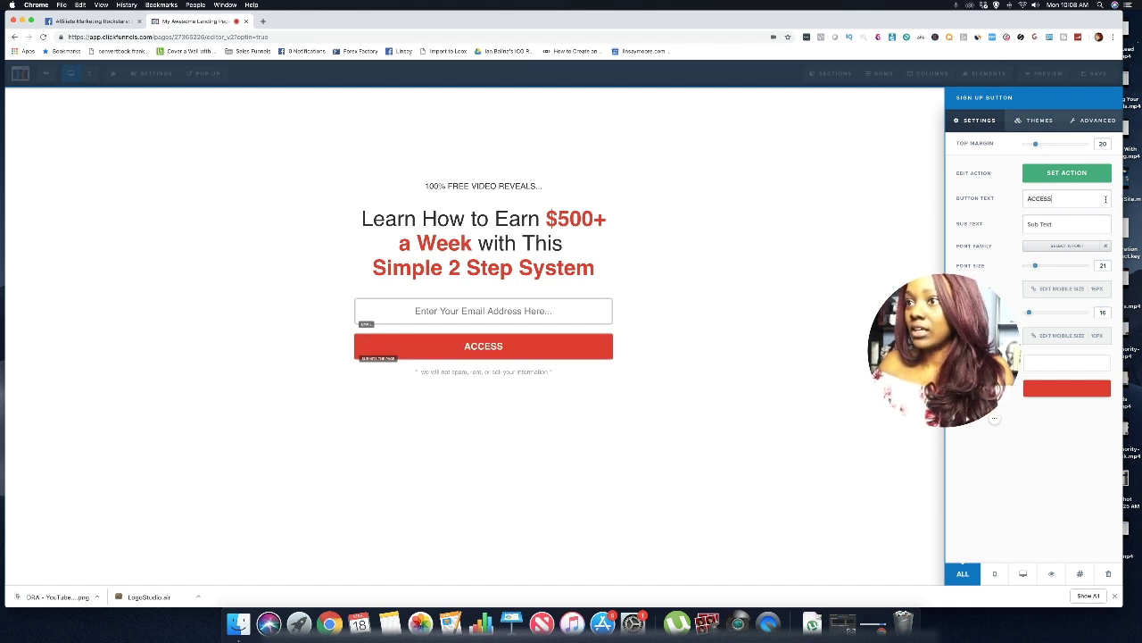
{"action": "type", "text": " FREE VIDEO NOW!"}
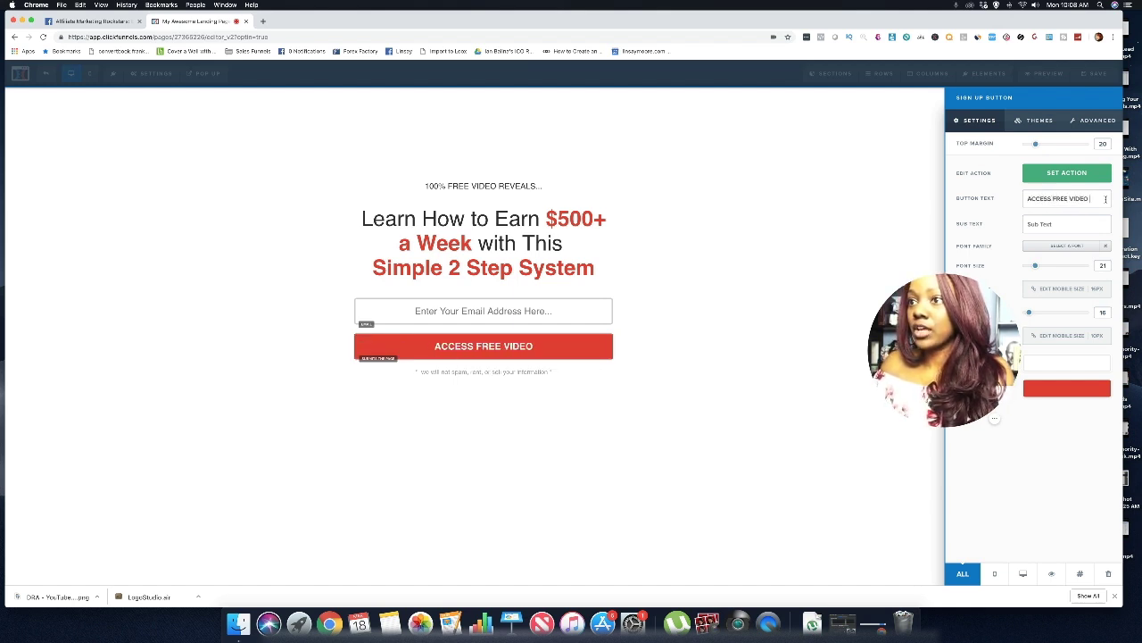
{"action": "left_click", "coordinate": [898, 199]}
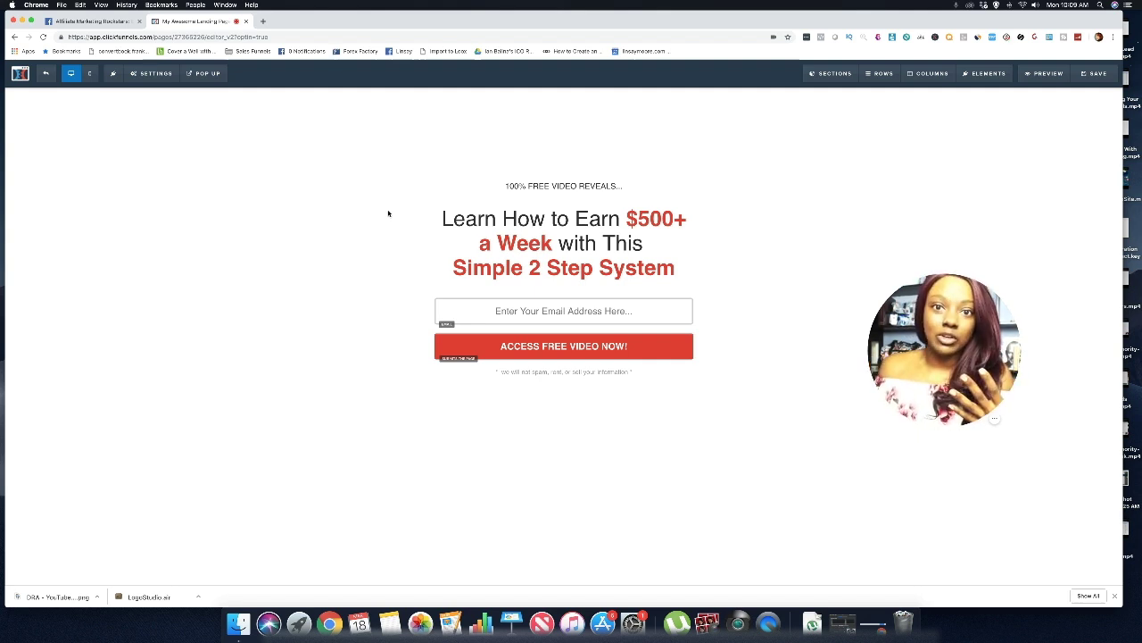
Connect the page's email integration to Aweber with the Integrate Existing Form action and the Webinars list
{"action": "left_click", "coordinate": [150, 75]}
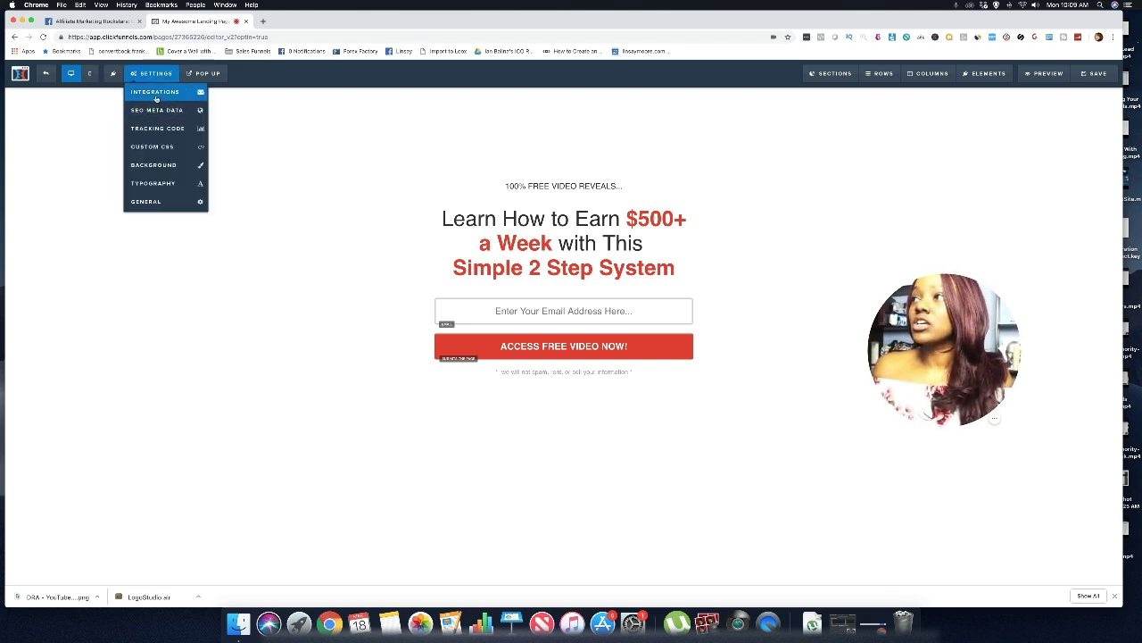
{"action": "left_click", "coordinate": [156, 95]}
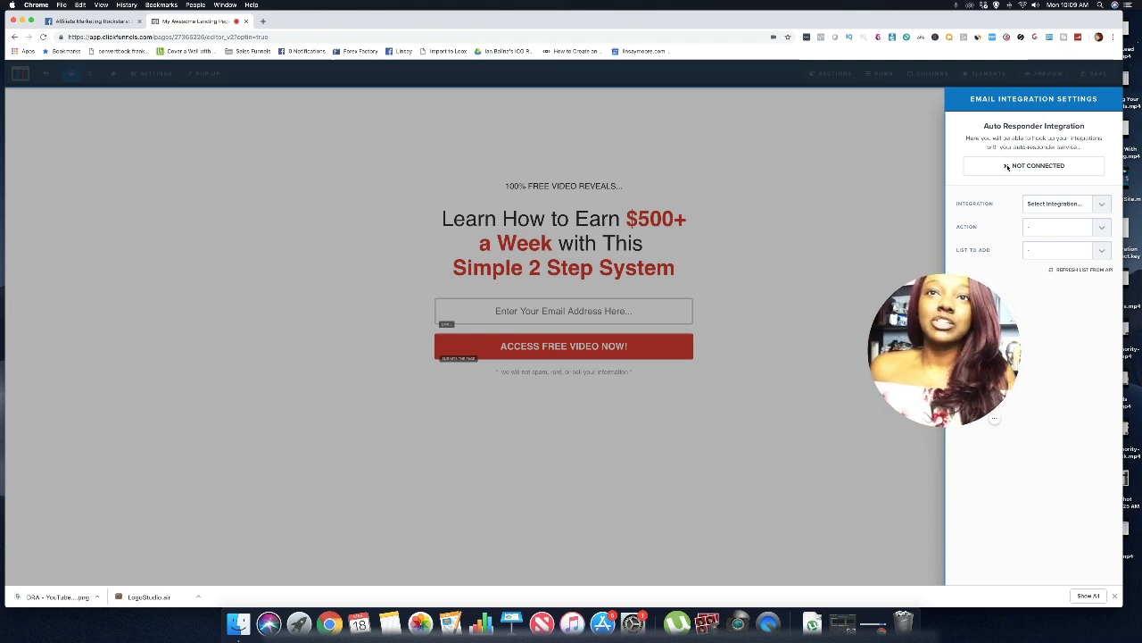
{"action": "left_click", "coordinate": [1097, 202]}
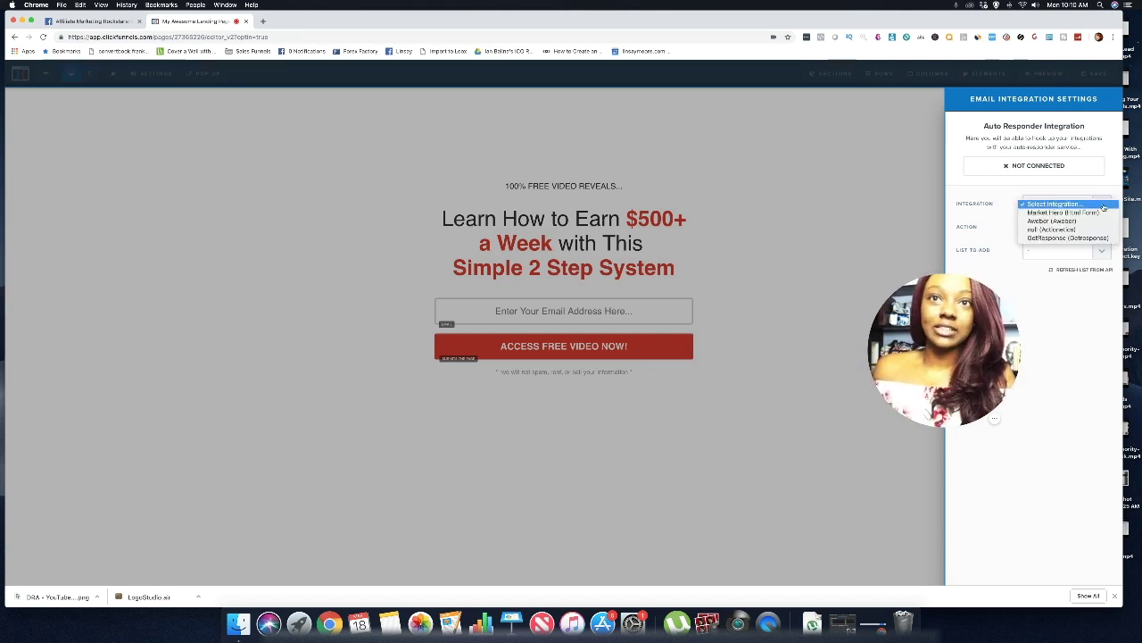
{"action": "left_click", "coordinate": [1060, 221]}
{"action": "left_click", "coordinate": [1105, 228]}
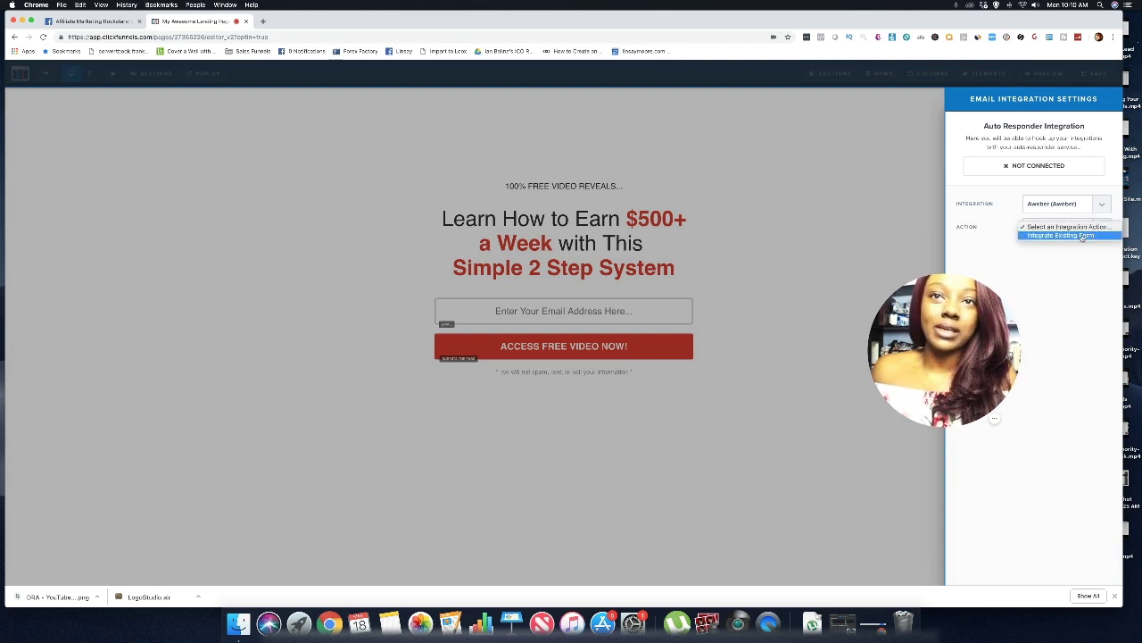
{"action": "left_click", "coordinate": [1049, 236]}
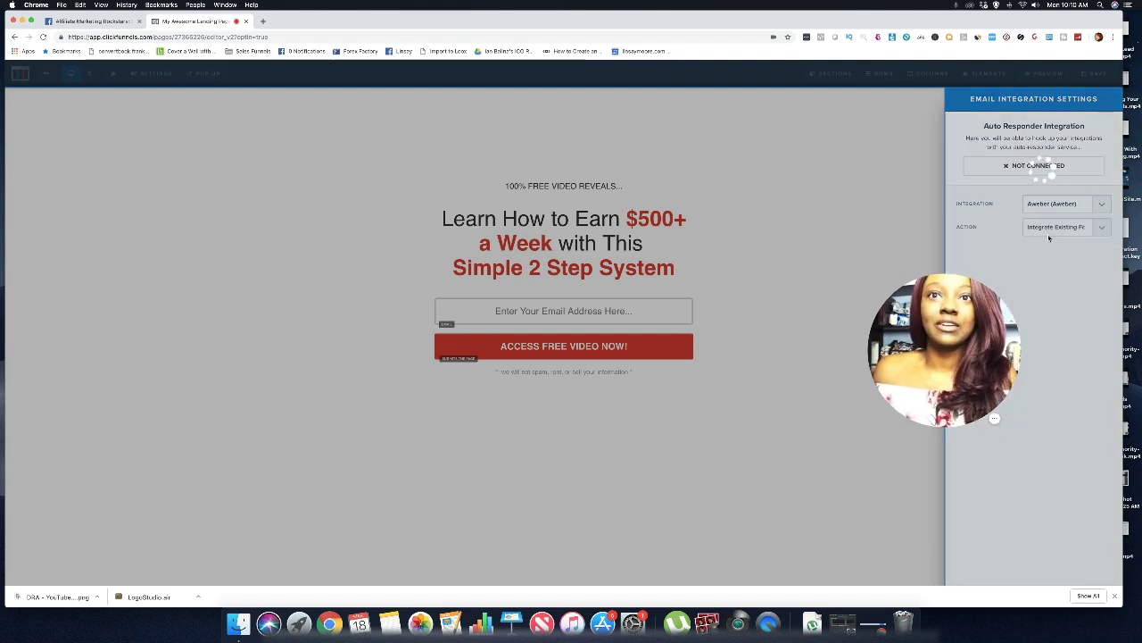
{"action": "left_click", "coordinate": [1103, 255]}
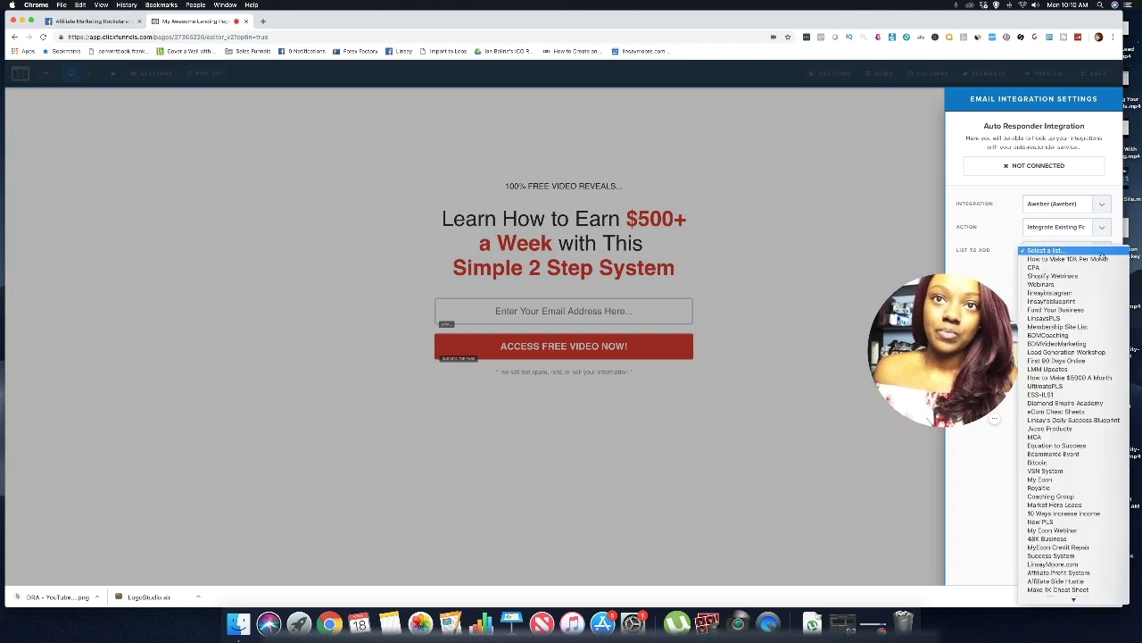
{"action": "left_click", "coordinate": [1042, 284]}
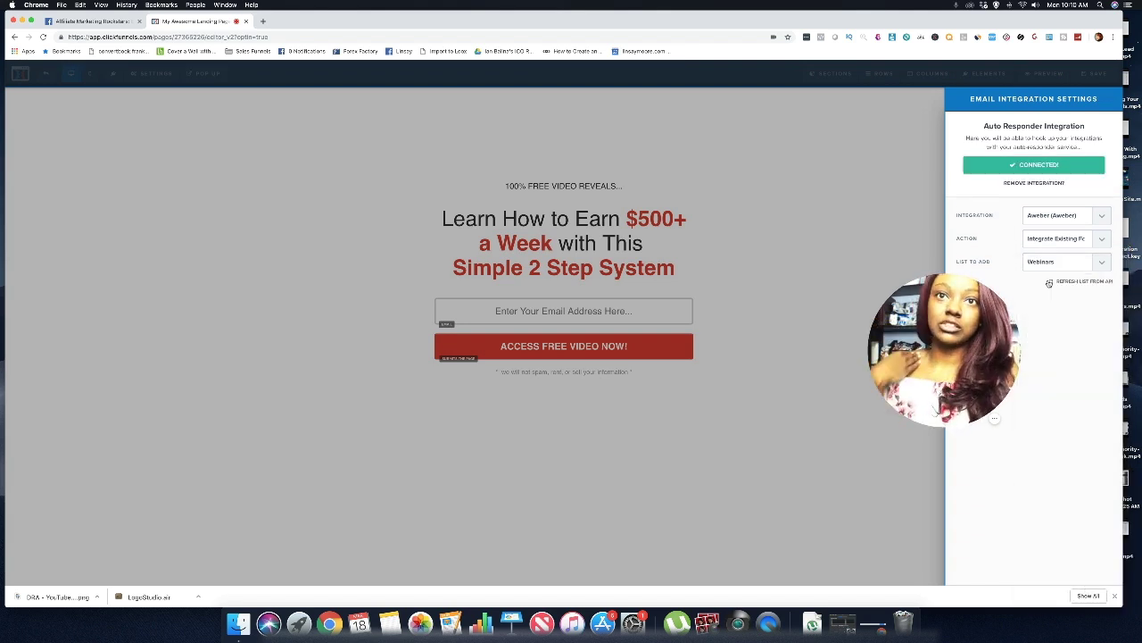
{"action": "left_click", "coordinate": [855, 171]}
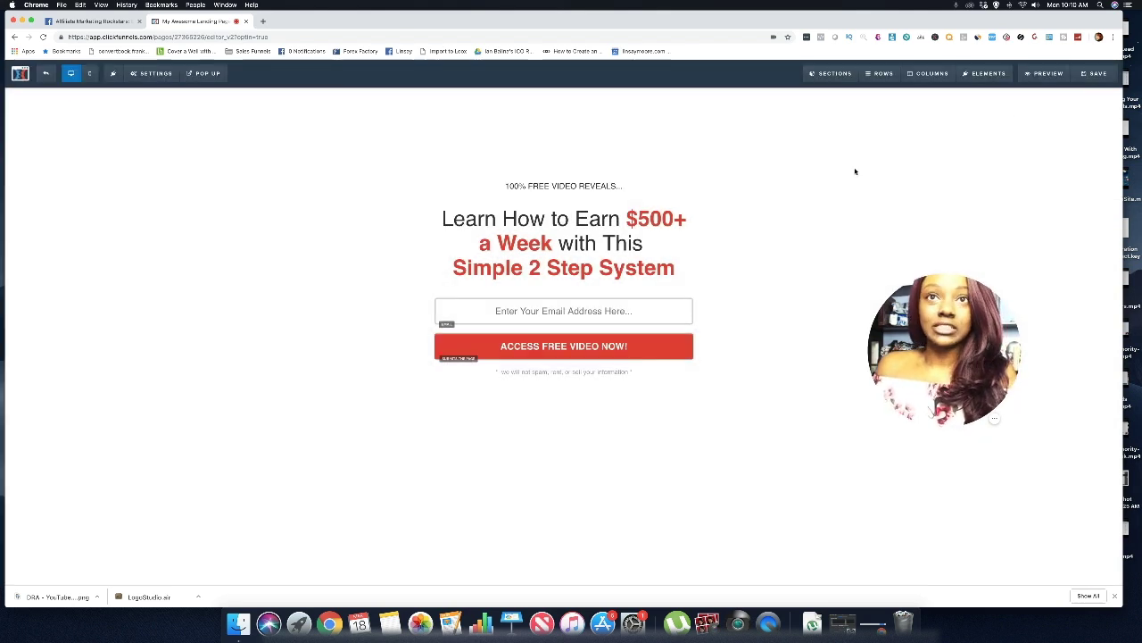
Set the page's SEO title and description both to "TEST" and save the page
{"action": "left_click", "coordinate": [1098, 75]}
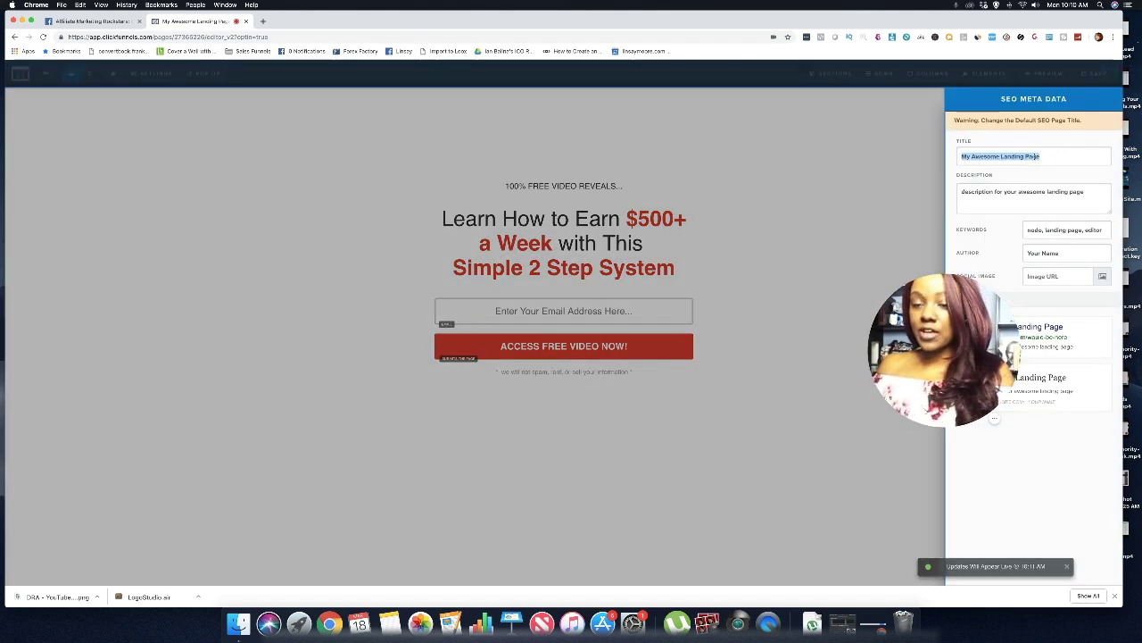
{"action": "key", "text": "BackSpace"}
{"action": "type", "text": "T"}
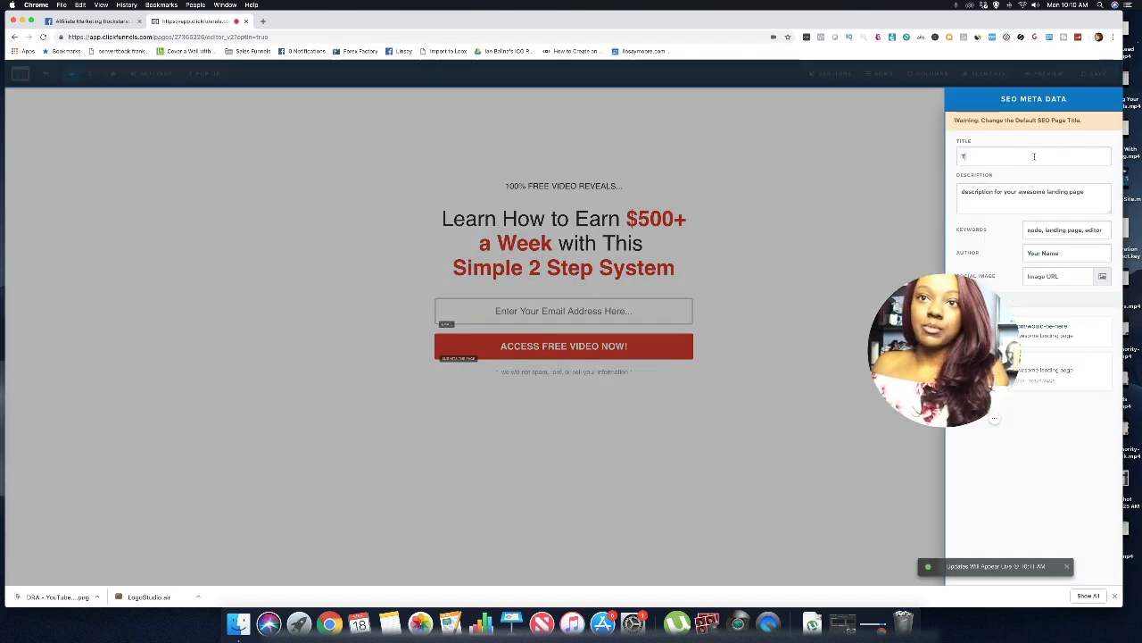
{"action": "type", "text": "EST"}
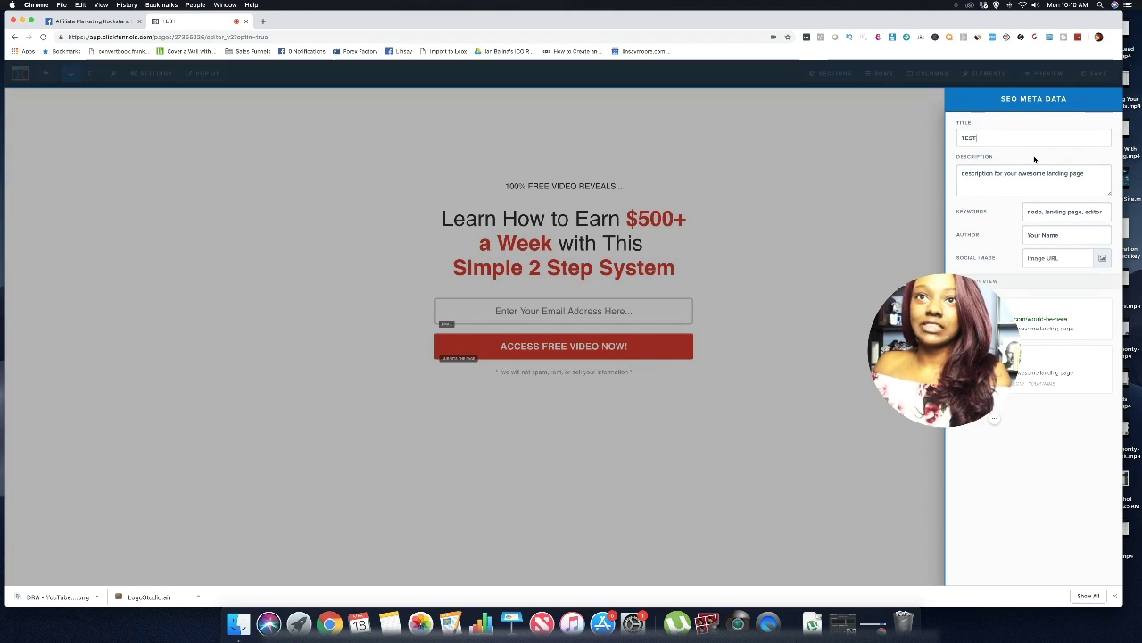
{"action": "left_click_drag", "start_coordinate": [962, 173], "coordinate": [1091, 174]}
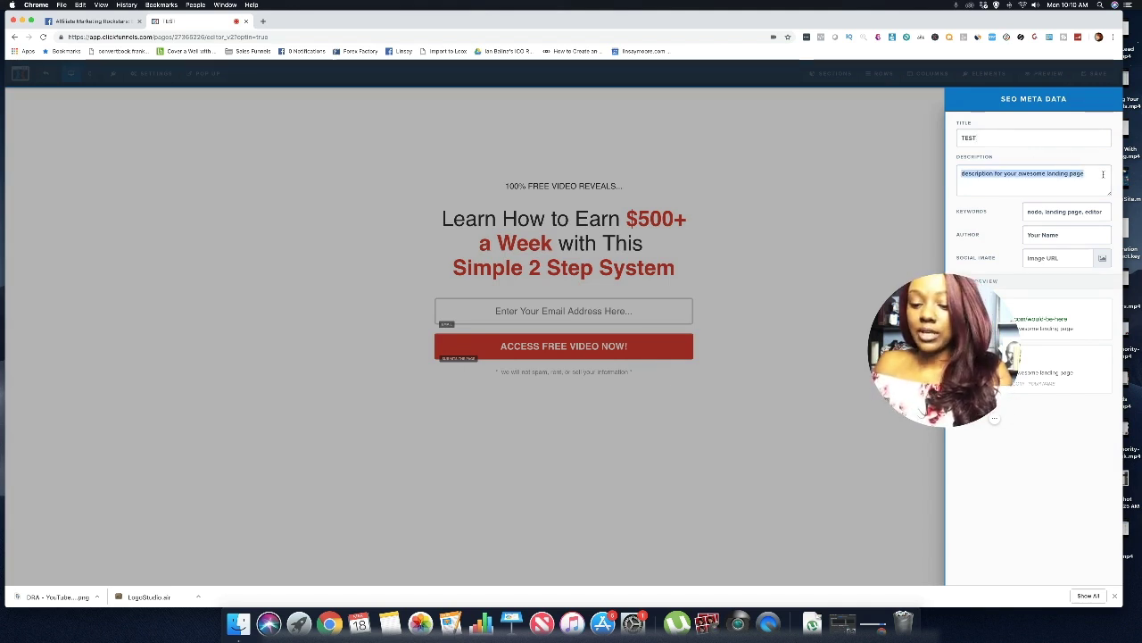
{"action": "type", "text": "TEST"}
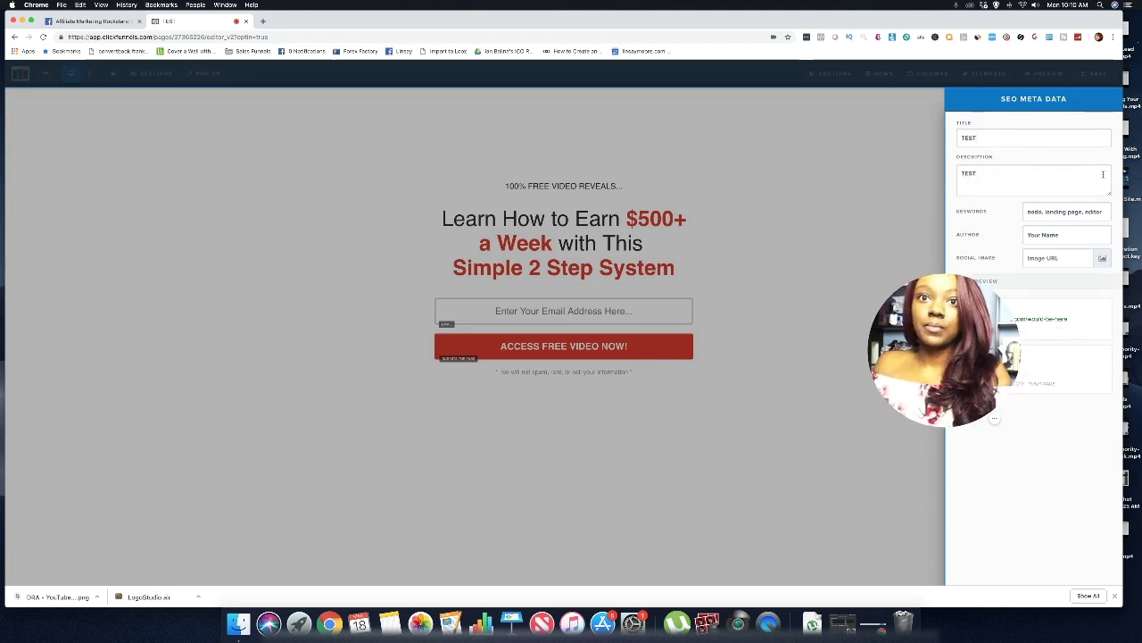
{"action": "left_click", "coordinate": [893, 181]}
{"action": "left_click", "coordinate": [1099, 75]}
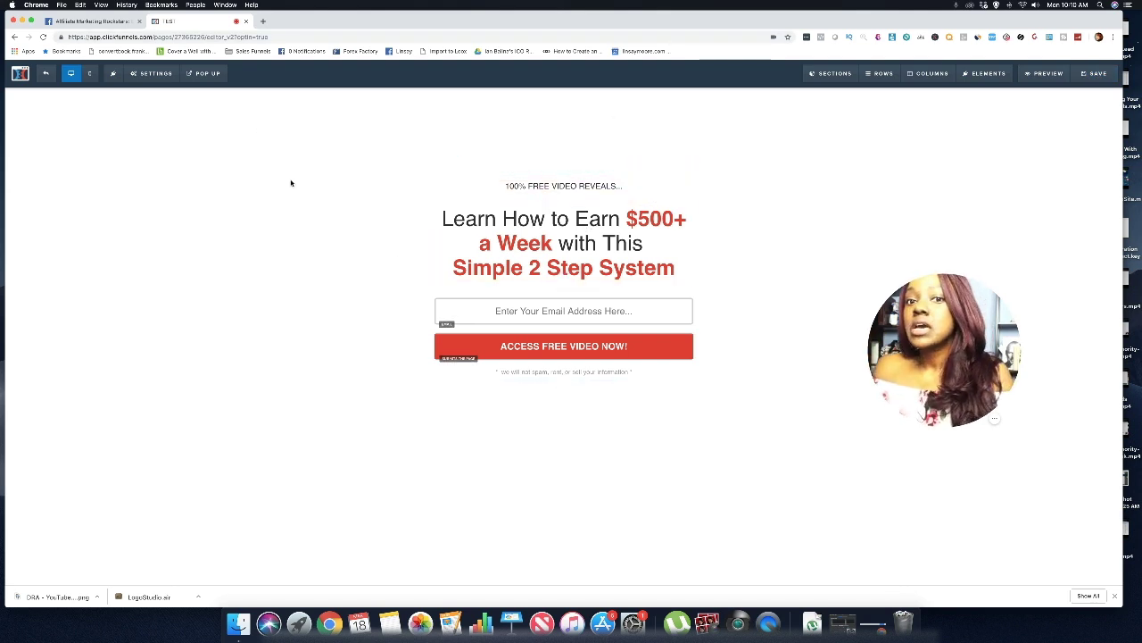
Set both the affiliate badge and search engines options to Hide in the page's general settings, and return to the page
{"action": "mouse_move", "coordinate": [158, 79]}
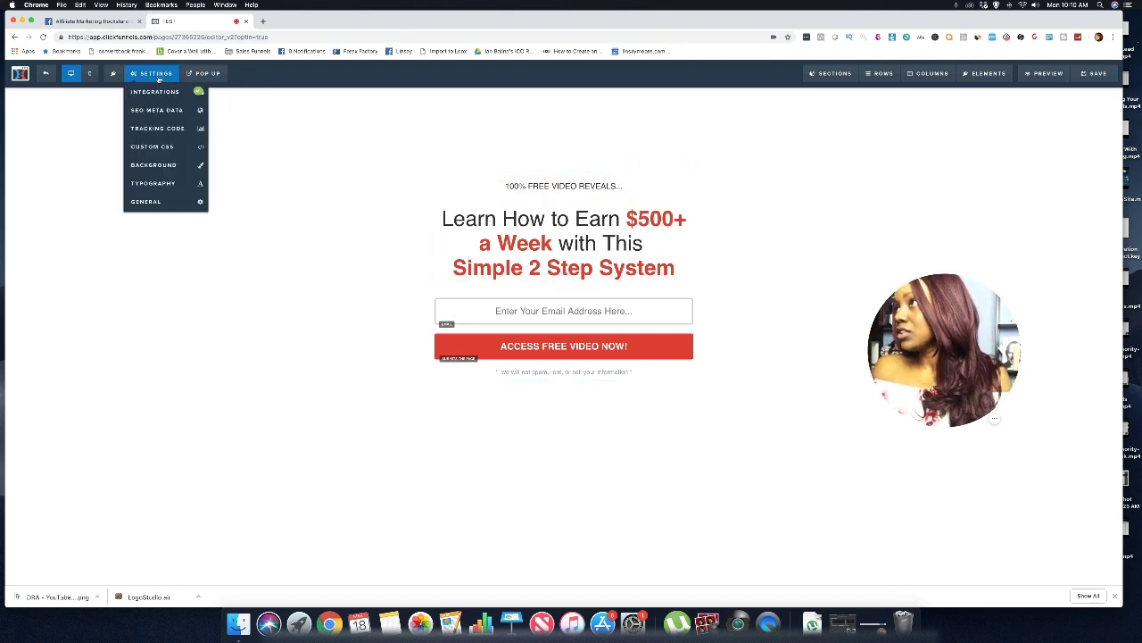
{"action": "left_click", "coordinate": [170, 207]}
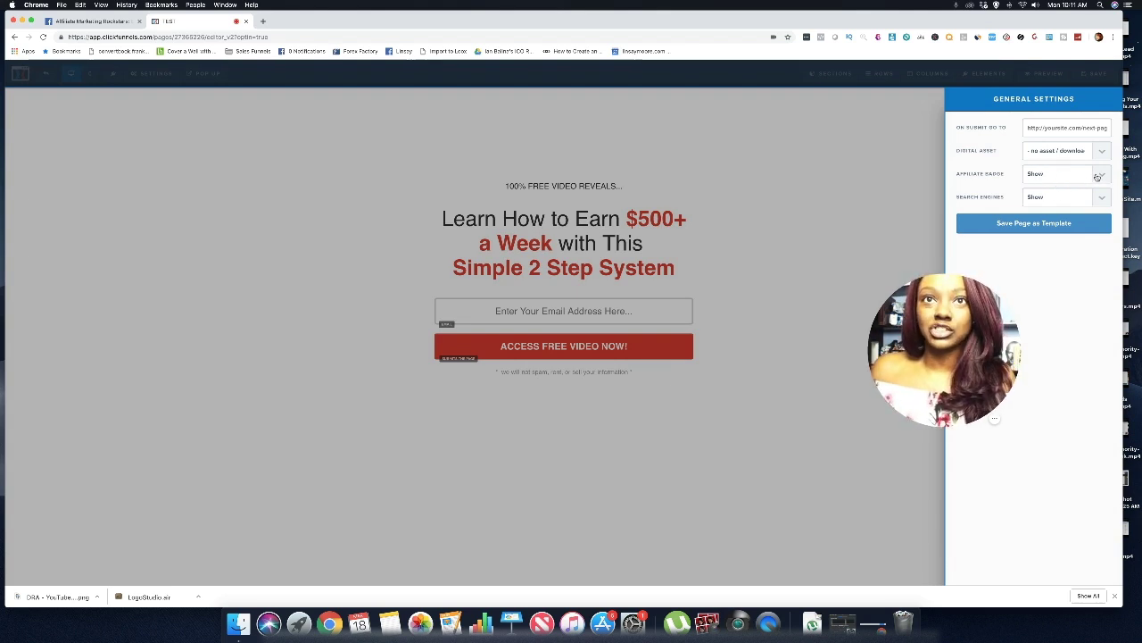
{"action": "left_click", "coordinate": [1100, 177]}
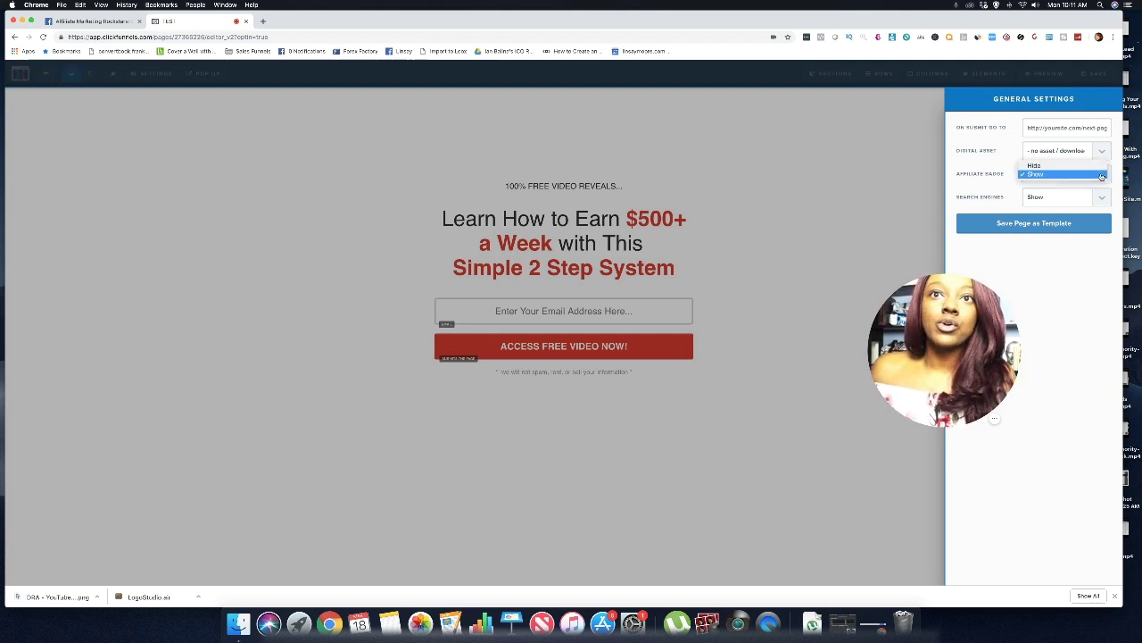
{"action": "left_click", "coordinate": [1045, 168]}
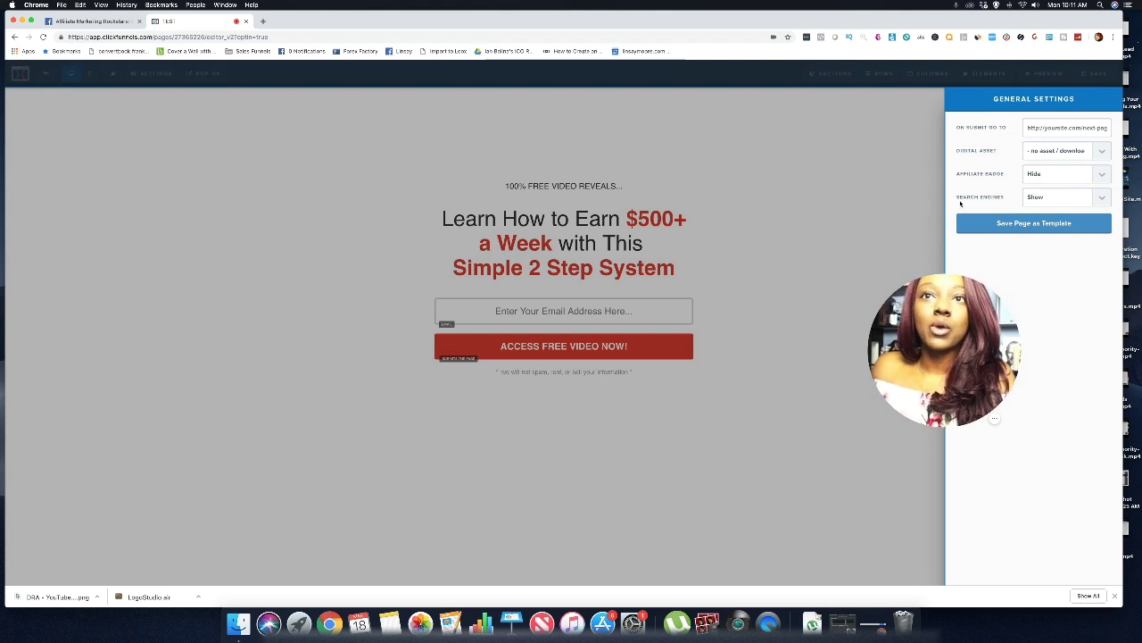
{"action": "left_click", "coordinate": [1105, 198]}
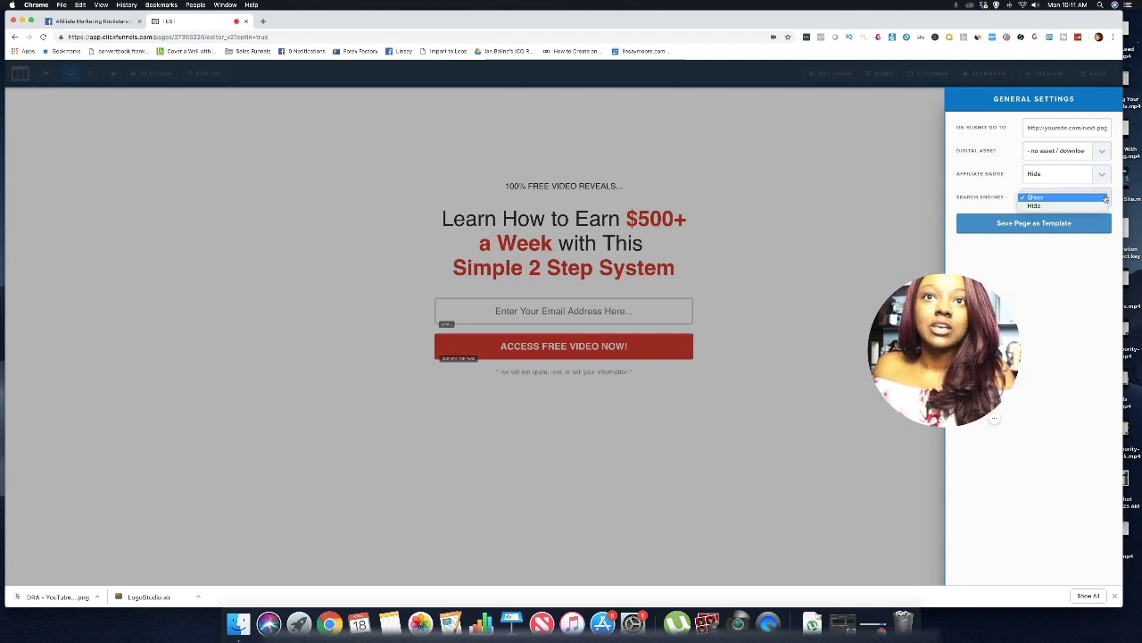
{"action": "left_click", "coordinate": [1049, 205]}
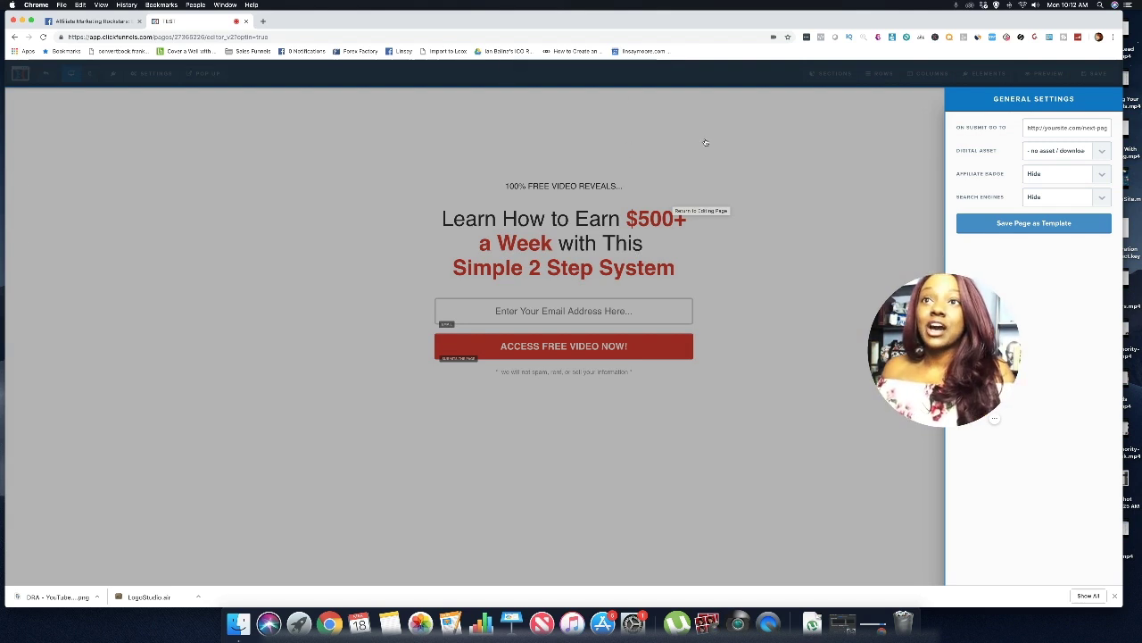
{"action": "left_click", "coordinate": [738, 159]}
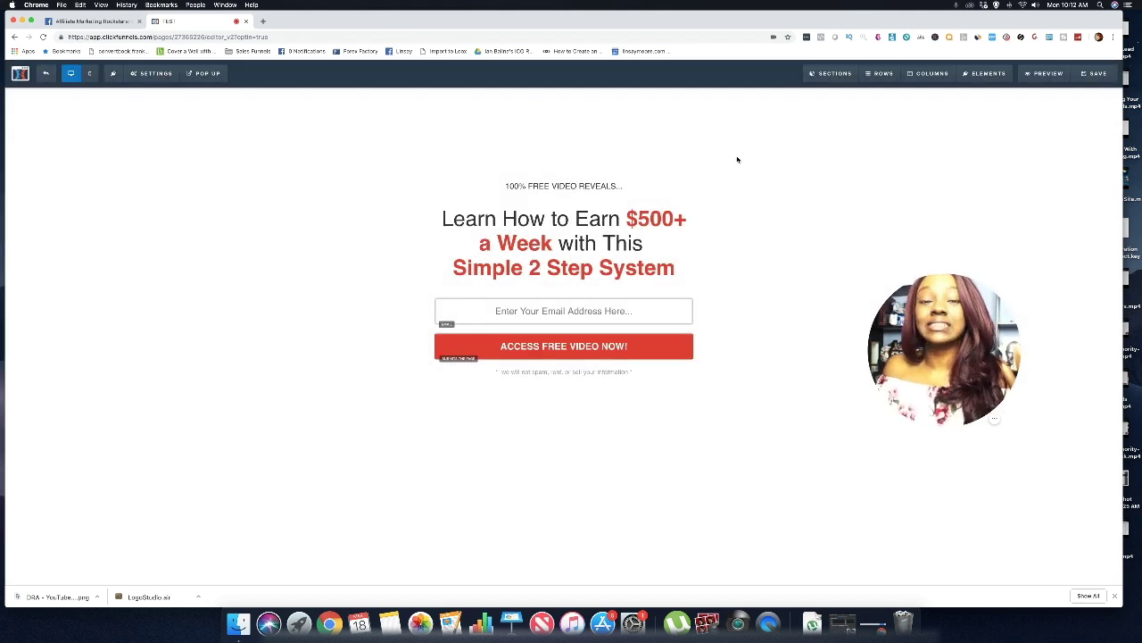